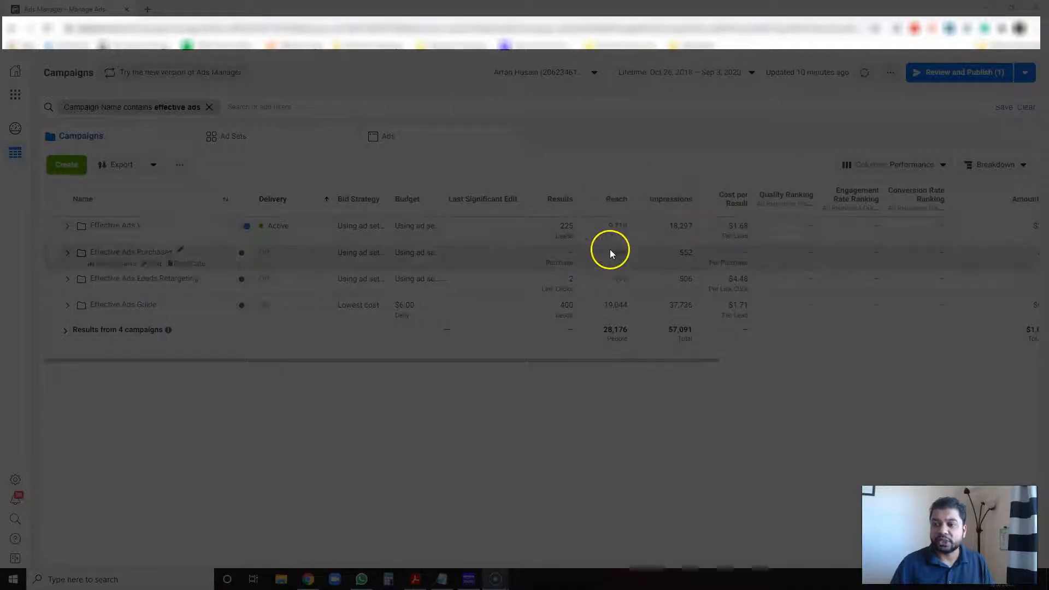
pyautogui.moveTo(415, 361); pyautogui.dragTo(393, 359)
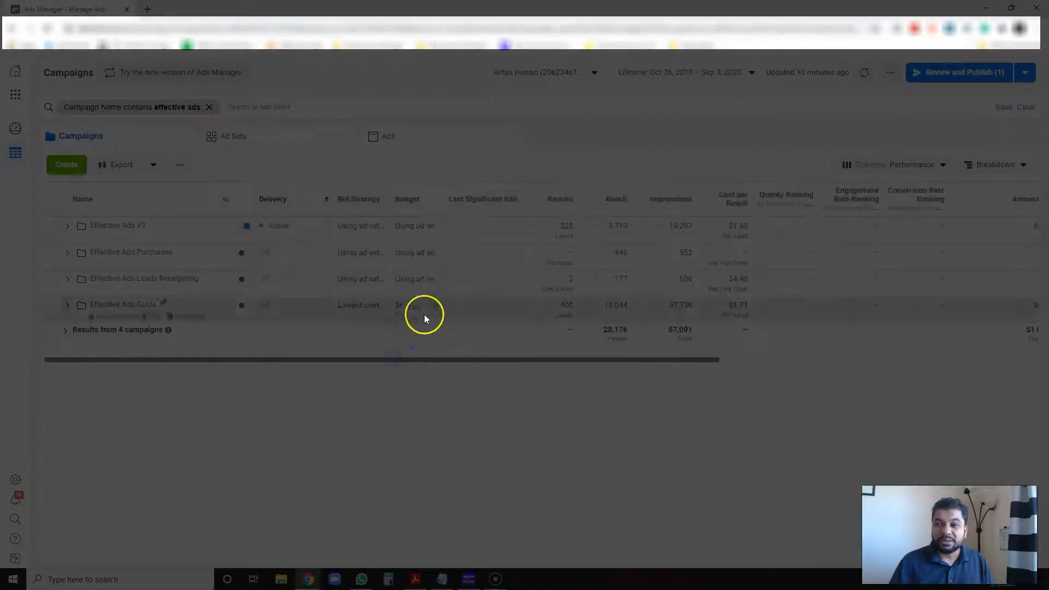
pyautogui.moveTo(492, 358); pyautogui.dragTo(1027, 244)
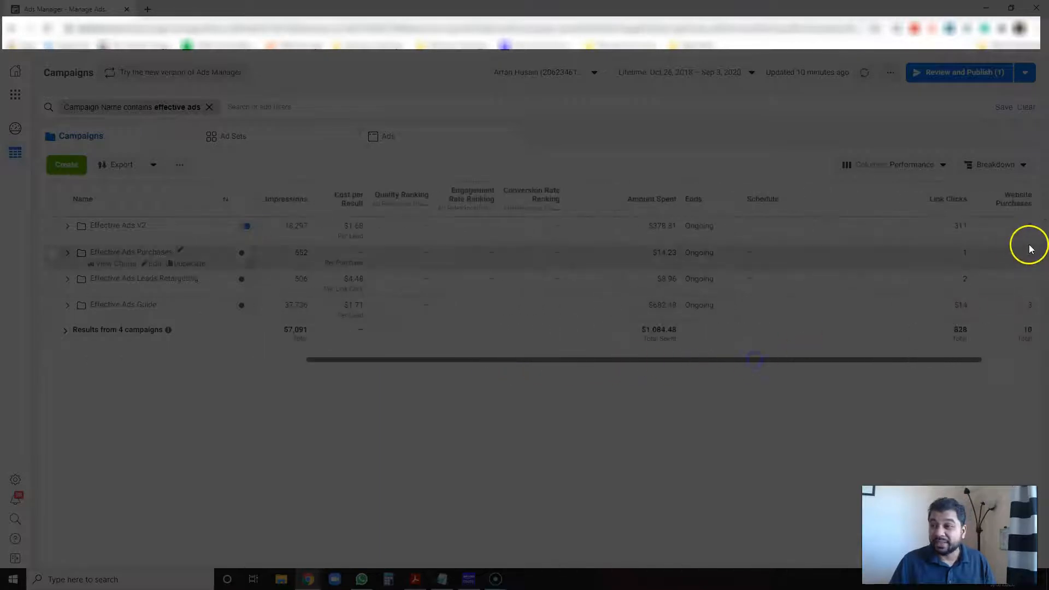
pyautogui.moveTo(608, 360); pyautogui.dragTo(309, 355)
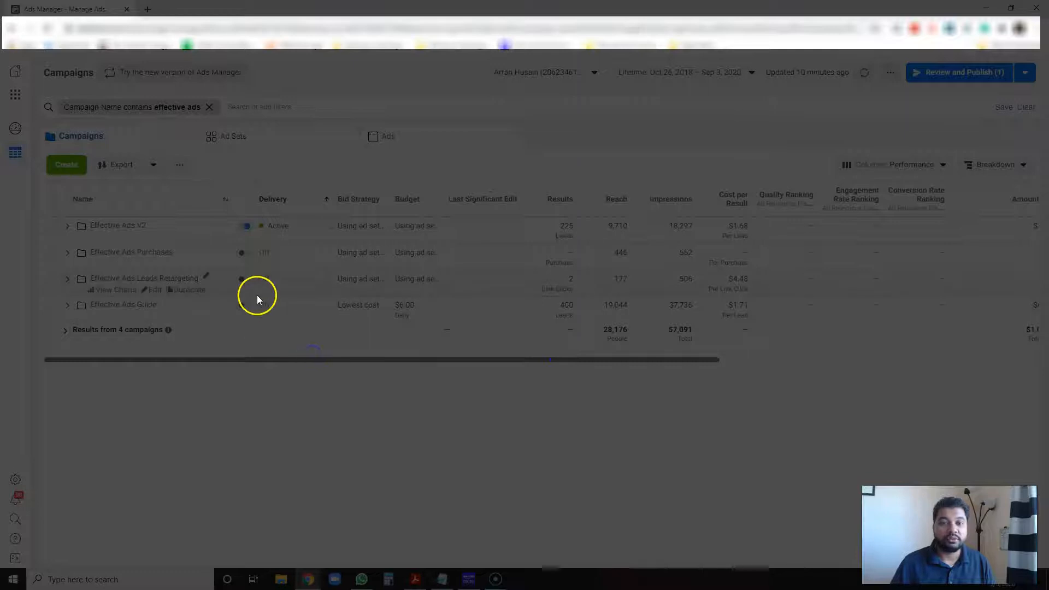
# - Open the Audiences page and look through the list of existing audiences
pyautogui.click(16, 97)
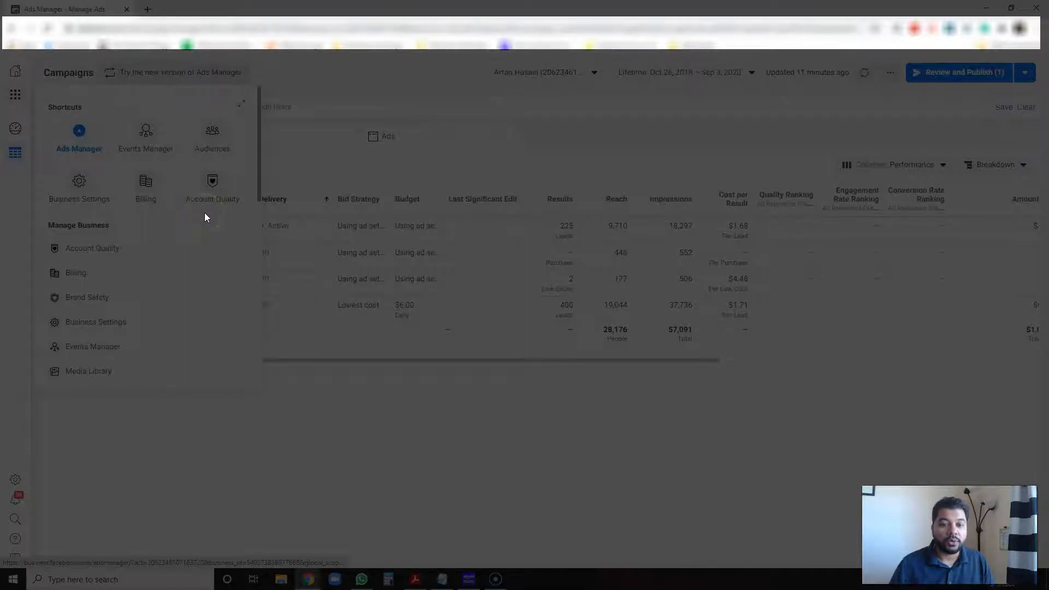
pyautogui.click(215, 131)
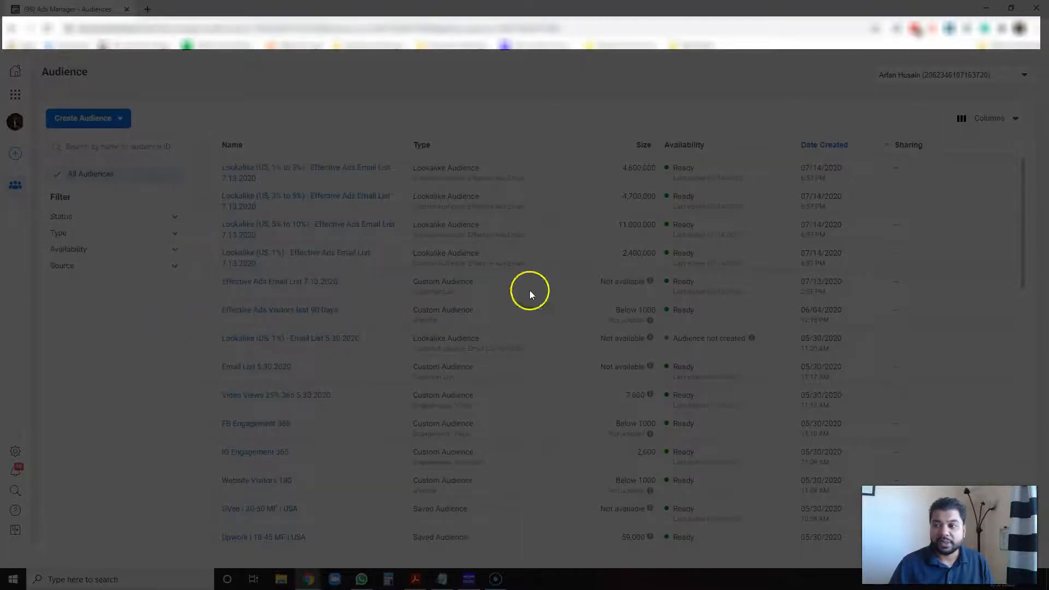
pyautogui.scroll(-4, 290, 309)
pyautogui.scroll(4, 281, 297)
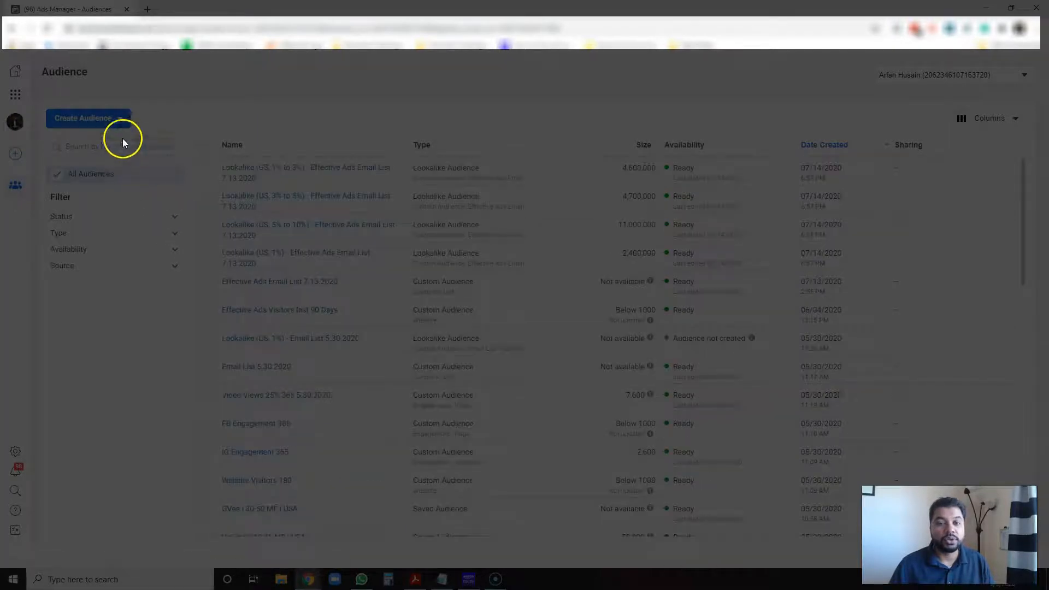
# - Start creating a new saved audience and check its potential reach for the default United States targeting
pyautogui.click(118, 120)
pyautogui.click(90, 211)
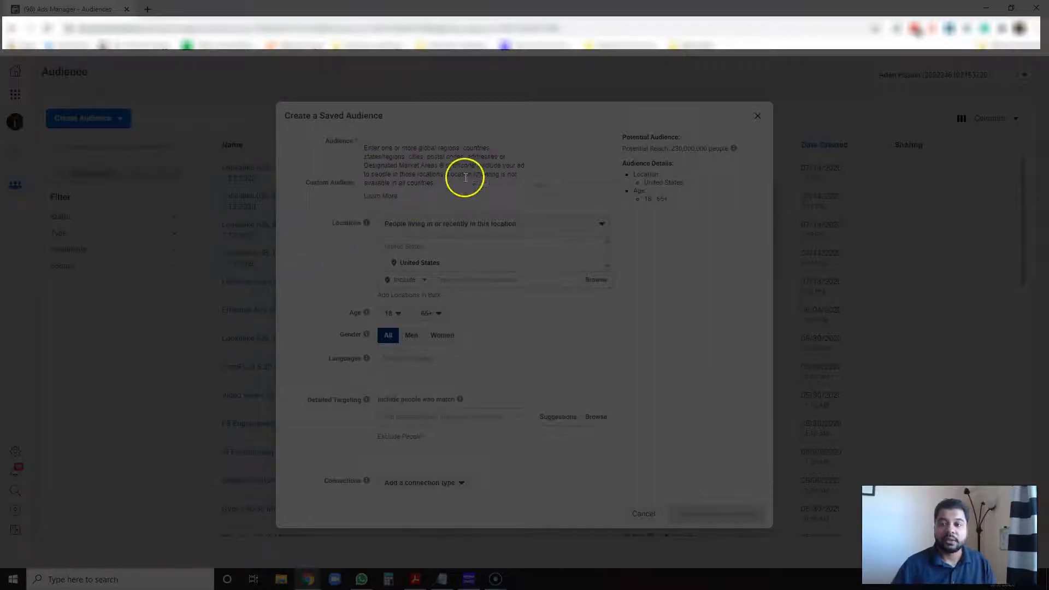
pyautogui.click(586, 143)
pyautogui.click(665, 240)
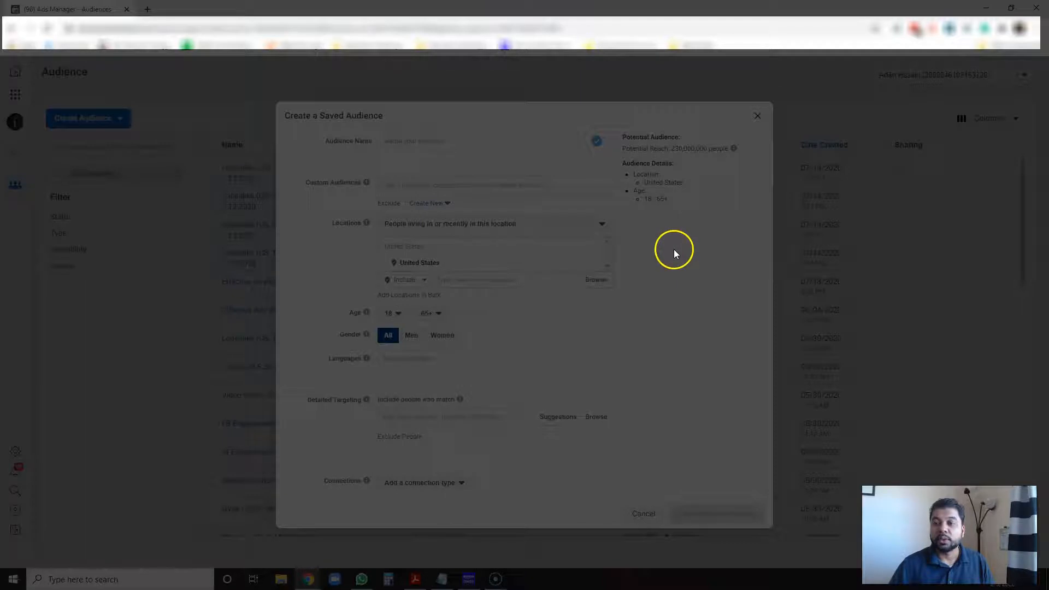
pyautogui.tripleClick(642, 149)
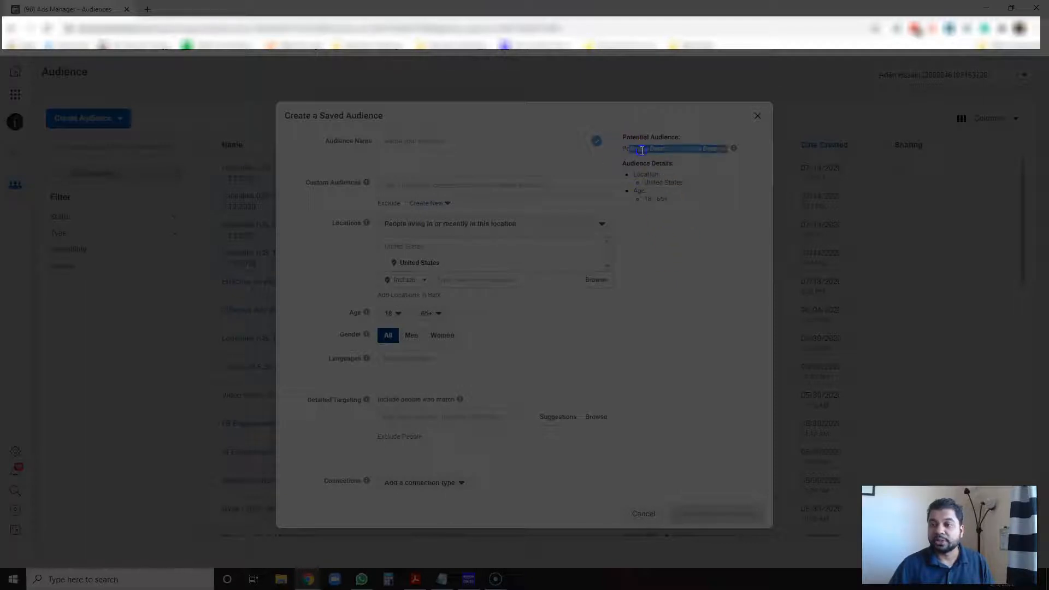
pyautogui.click(713, 165)
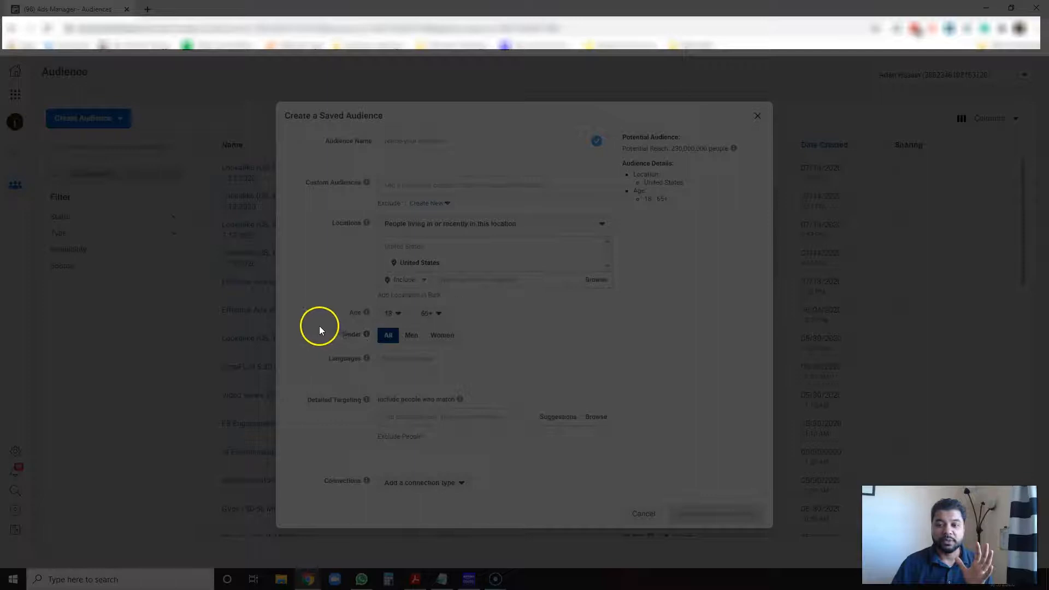
# - Set the saved audience's age range to 30 through 55
pyautogui.click(395, 315)
pyautogui.scroll(-3, 399, 391)
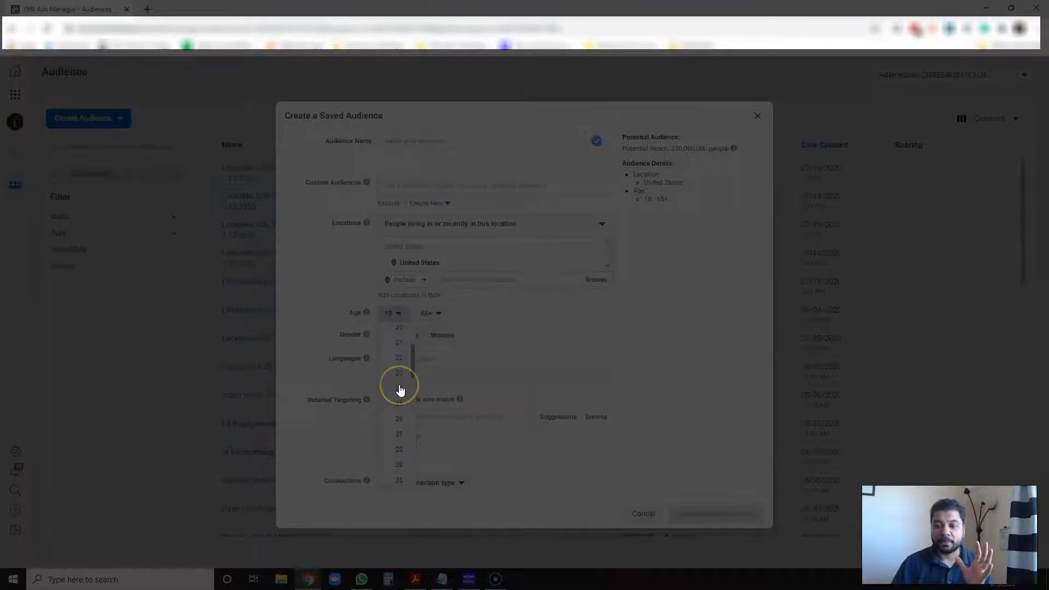
pyautogui.click(403, 429)
pyautogui.click(436, 299)
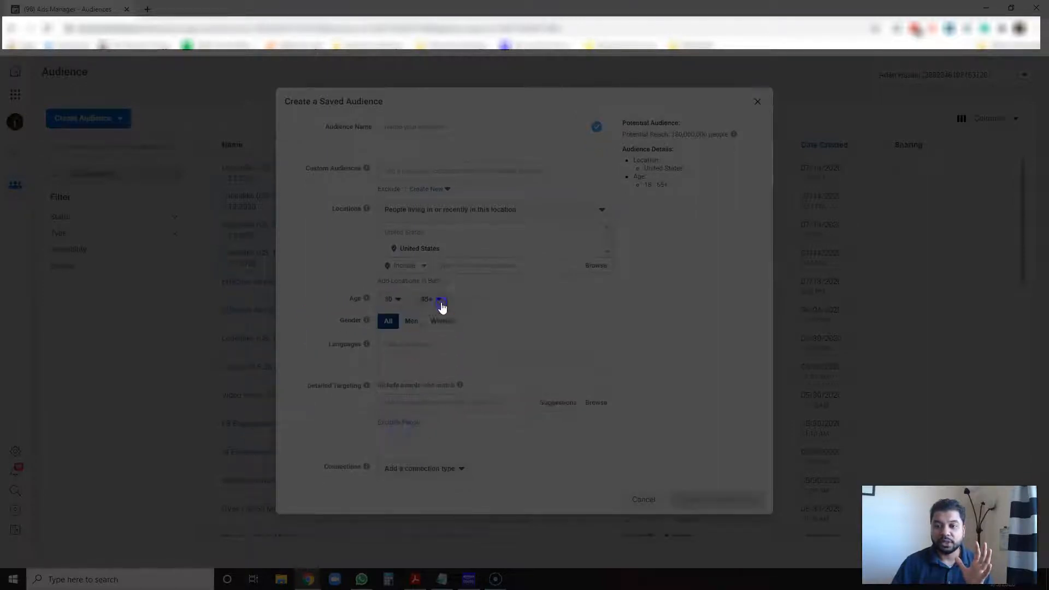
pyautogui.scroll(4, 445, 374)
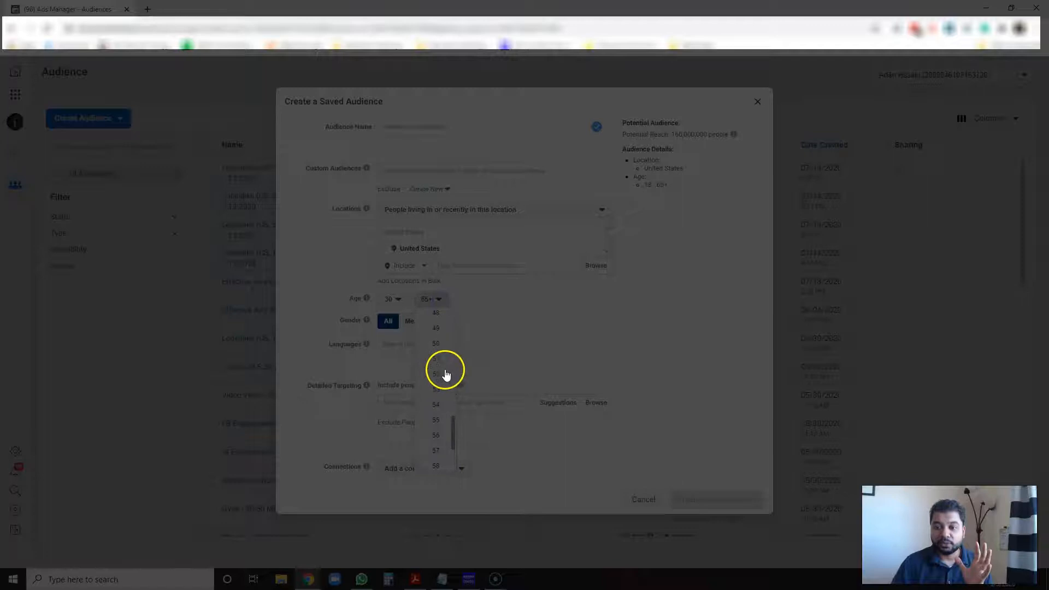
pyautogui.click(440, 420)
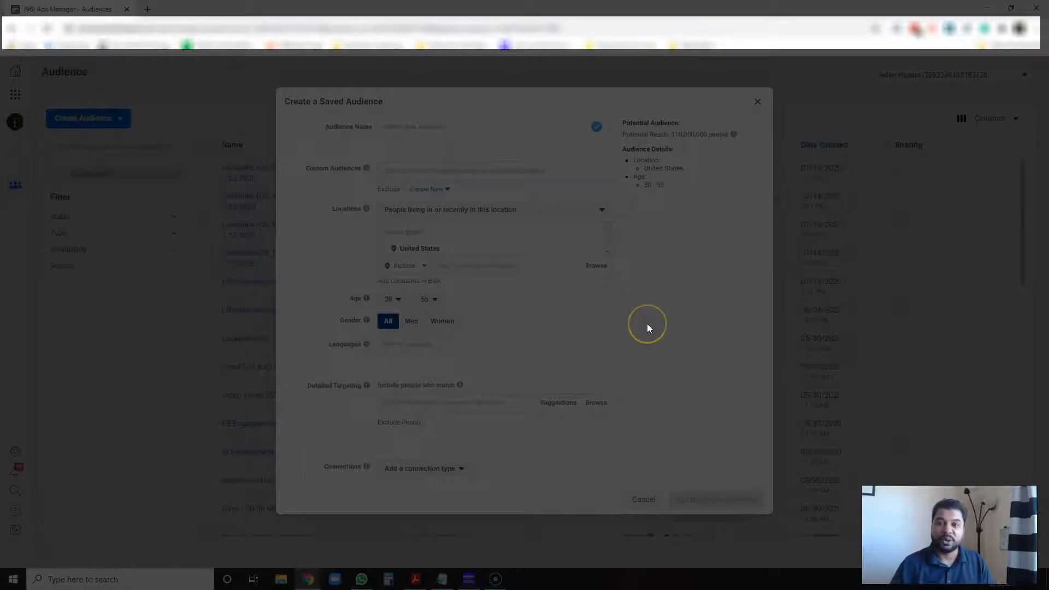
# - Set the audience's language to English (US) and check the potential reach
pyautogui.click(419, 347)
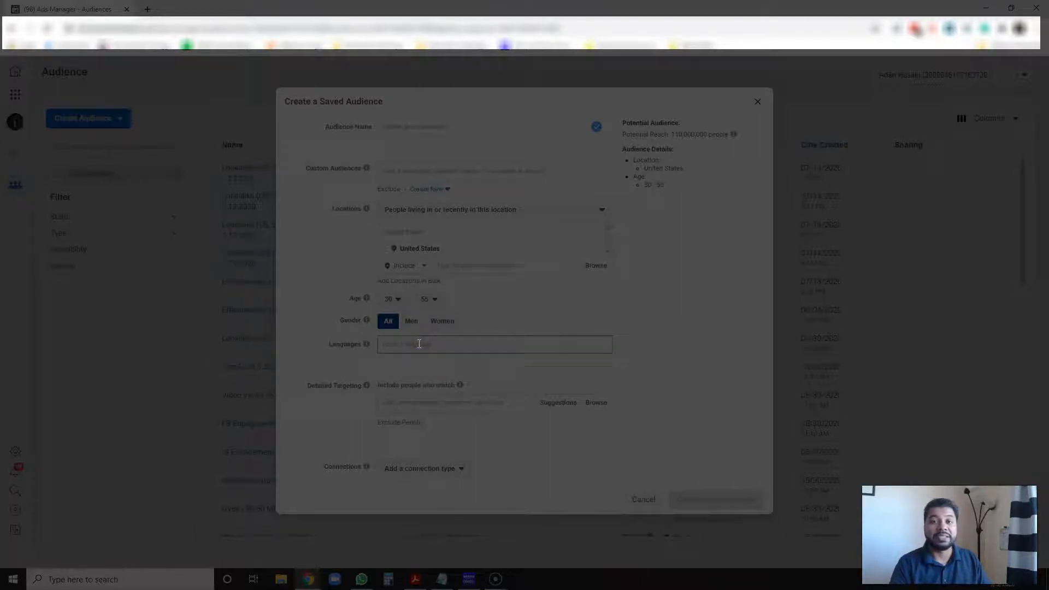
pyautogui.write('engl')
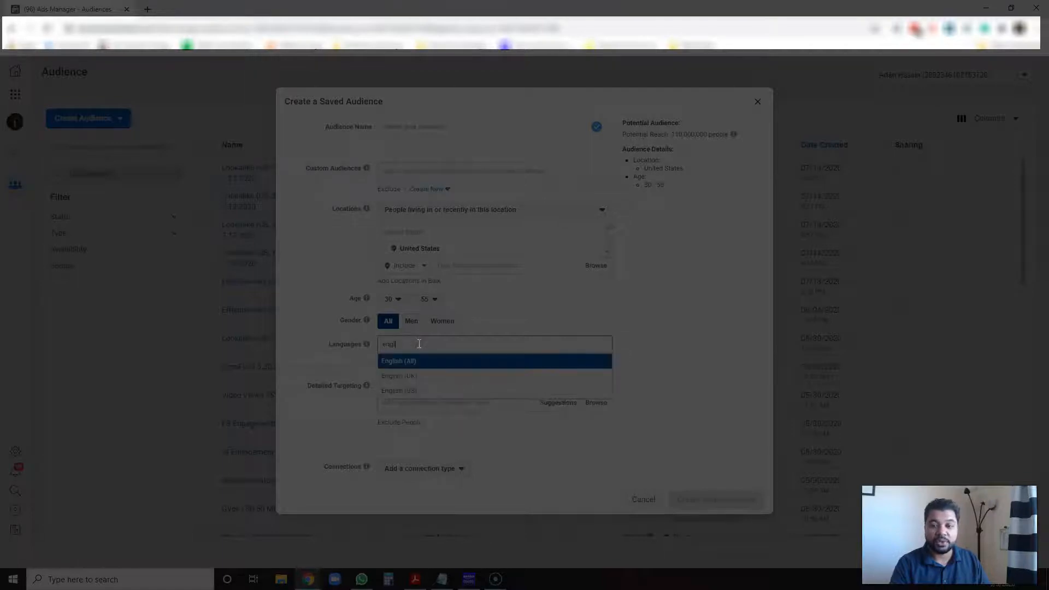
pyautogui.click(411, 390)
pyautogui.click(648, 298)
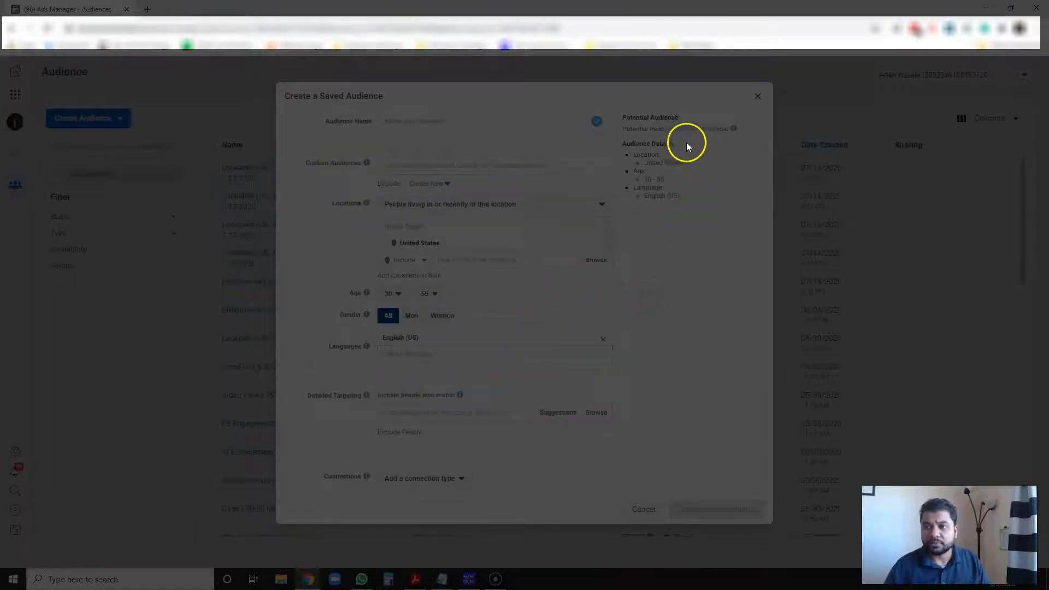
pyautogui.moveTo(675, 131); pyautogui.dragTo(709, 130)
pyautogui.click(698, 228)
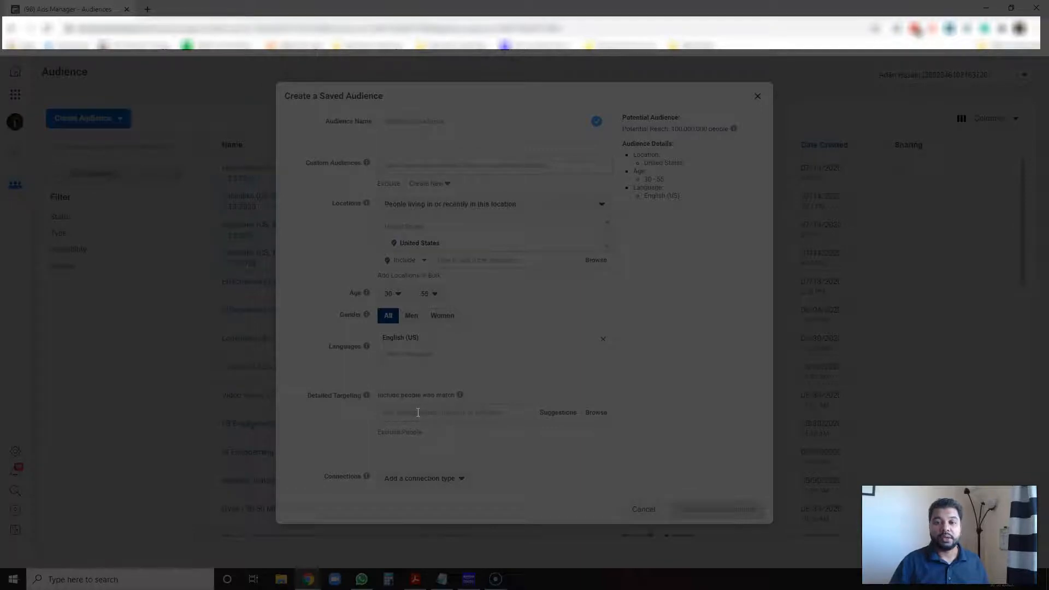
# - Add Gary Vaynerchuk and Brené Brown as interests in the audience's detailed targeting
pyautogui.click(418, 412)
pyautogui.write('gary v')
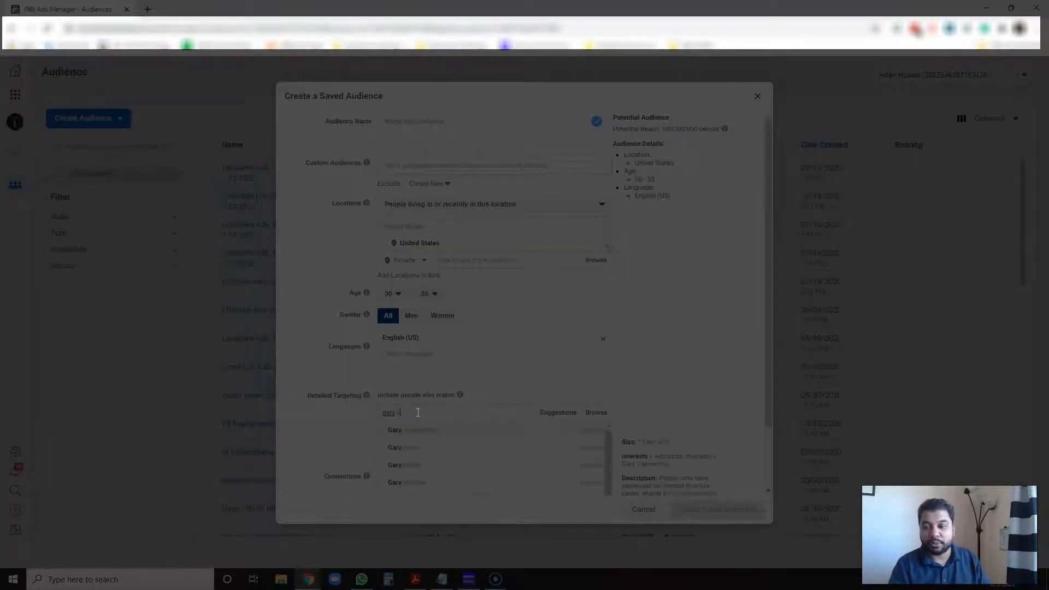
pyautogui.click(428, 451)
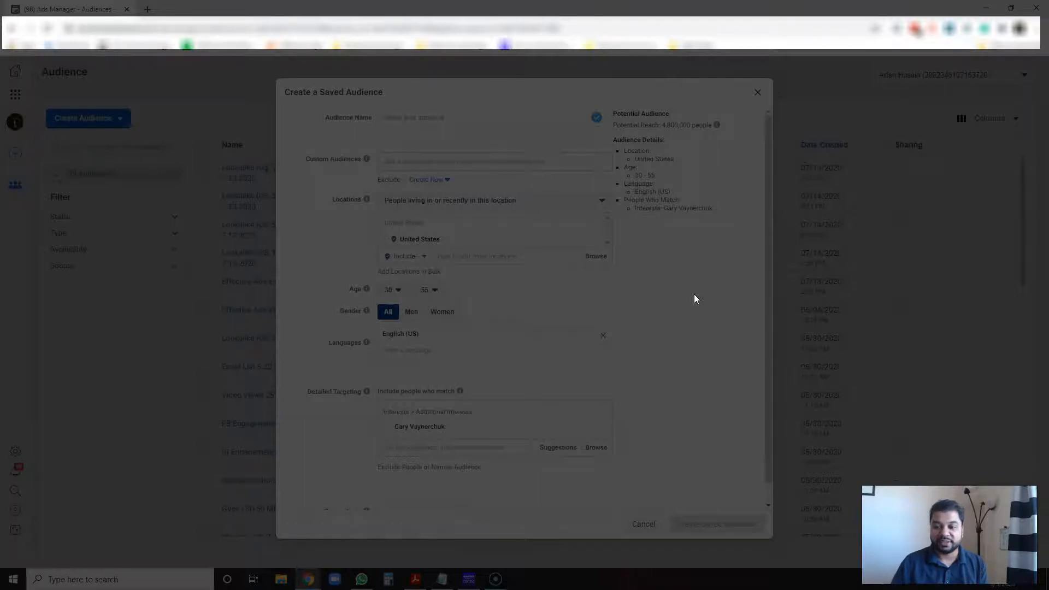
pyautogui.scroll(-1, 694, 294)
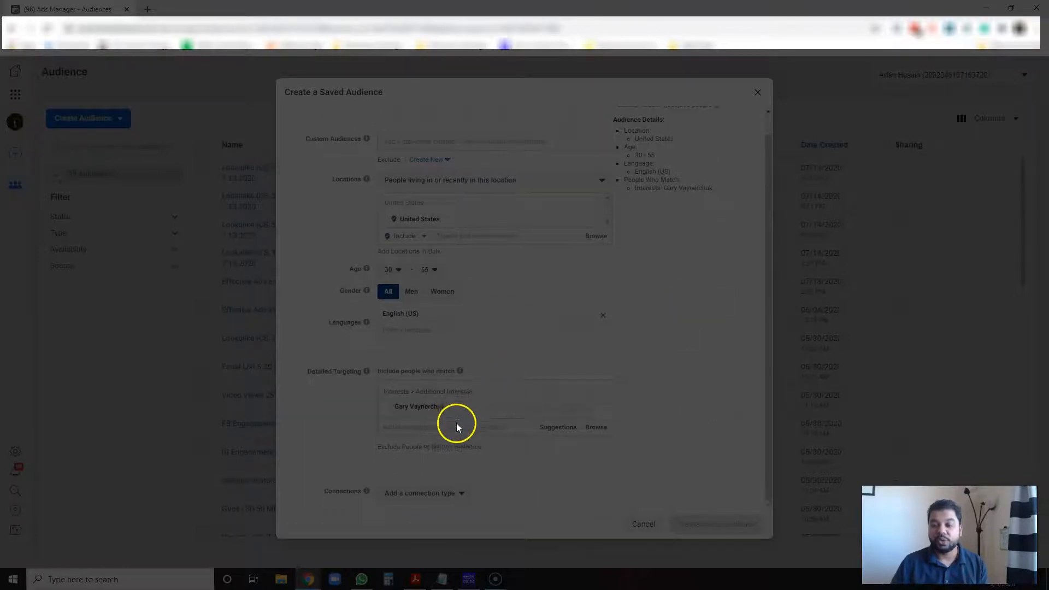
pyautogui.click(418, 427)
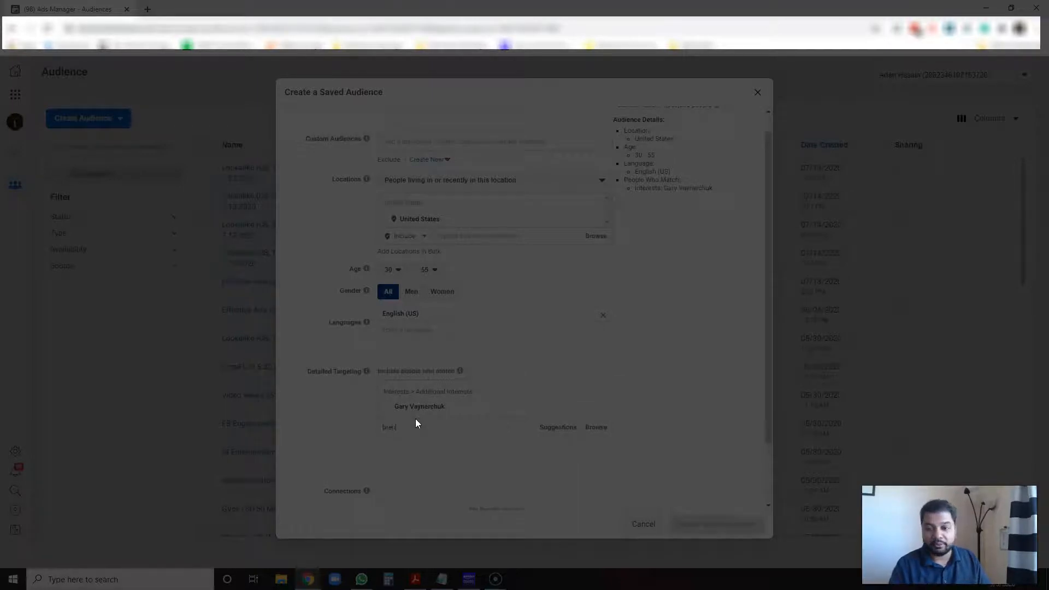
pyautogui.click(422, 438)
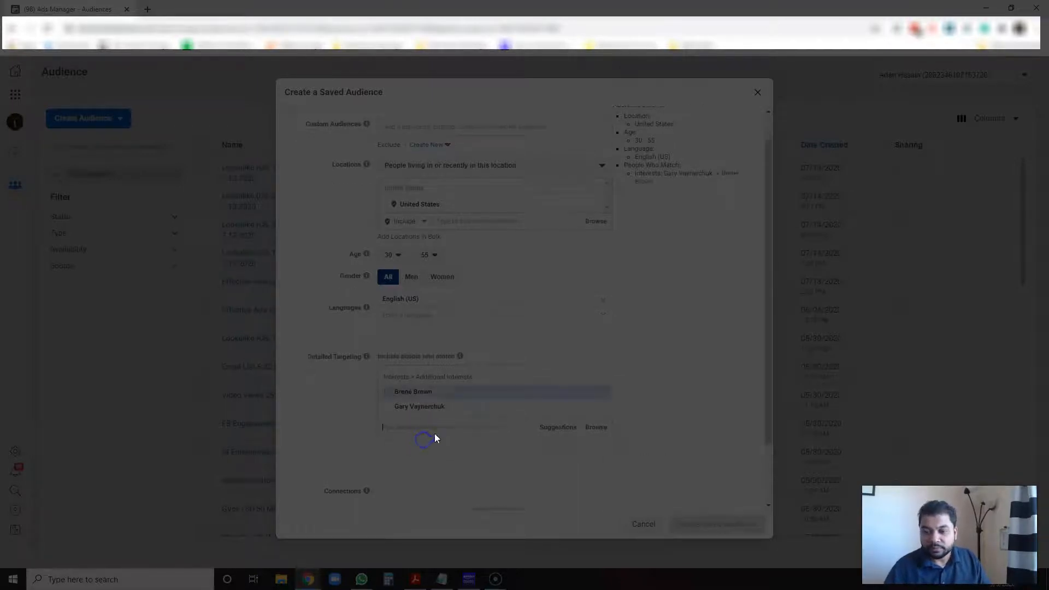
# - Add Amy Porterfield as a further detailed targeting interest and check the audience's potential reach
pyautogui.write('eny')
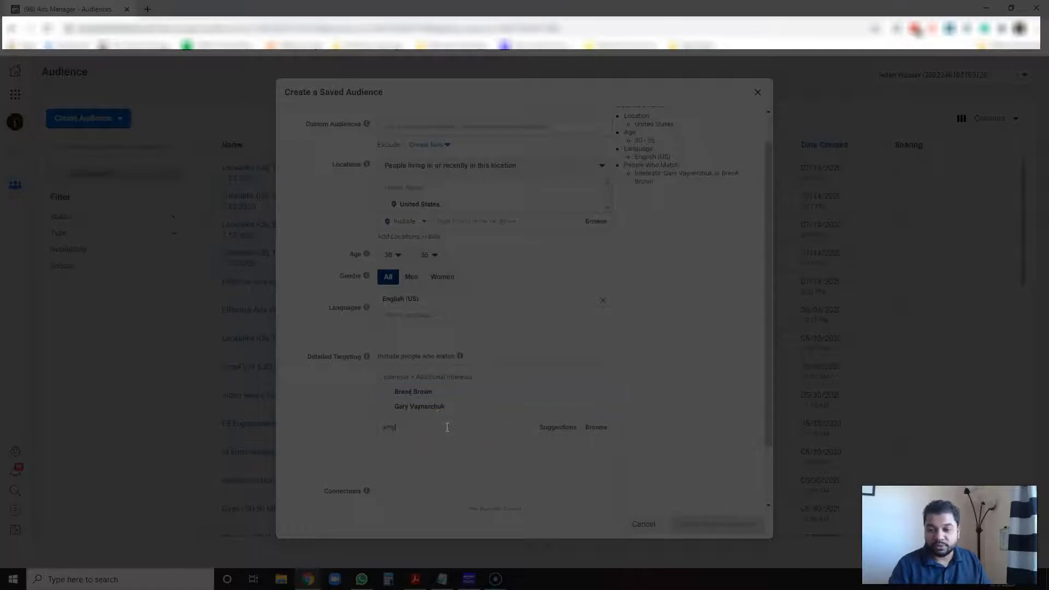
pyautogui.write(' poer')
pyautogui.press('BackSpace')
pyautogui.press('BackSpace')
pyautogui.write('rt')
pyautogui.click(426, 445)
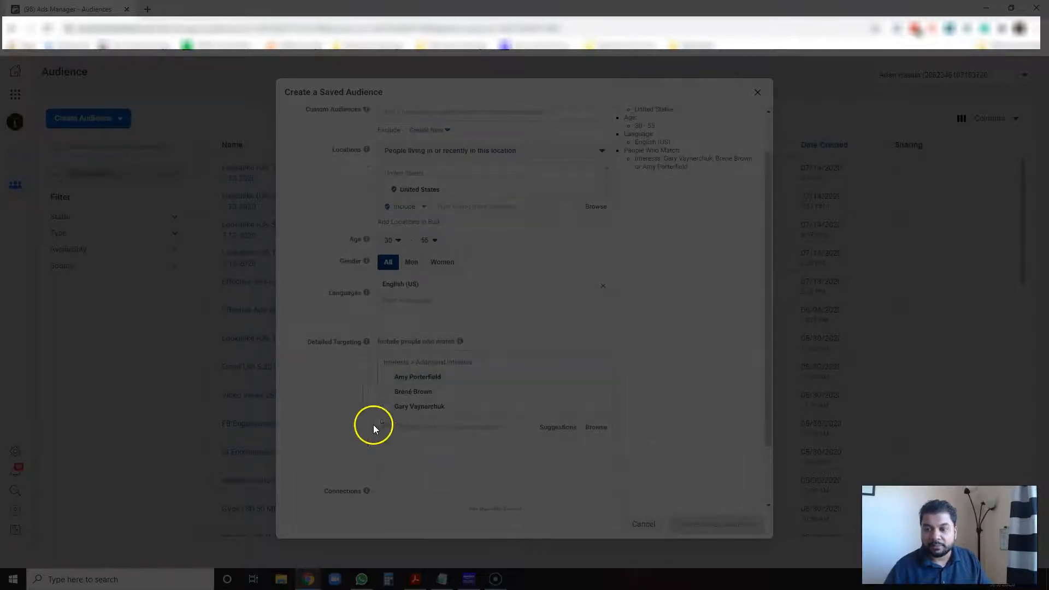
pyautogui.scroll(2, 656, 340)
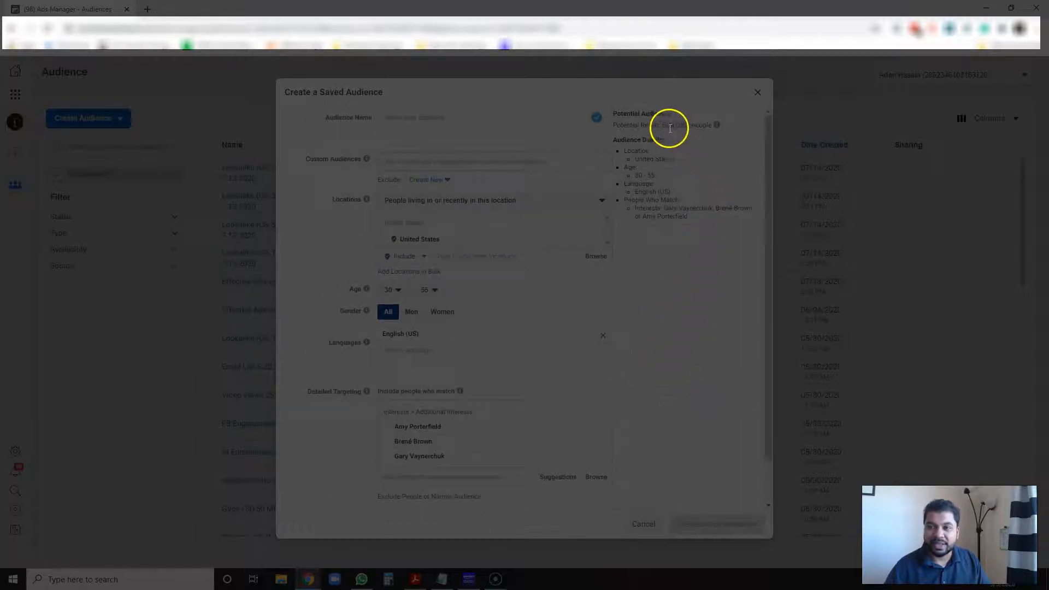
pyautogui.moveTo(662, 125); pyautogui.dragTo(684, 124)
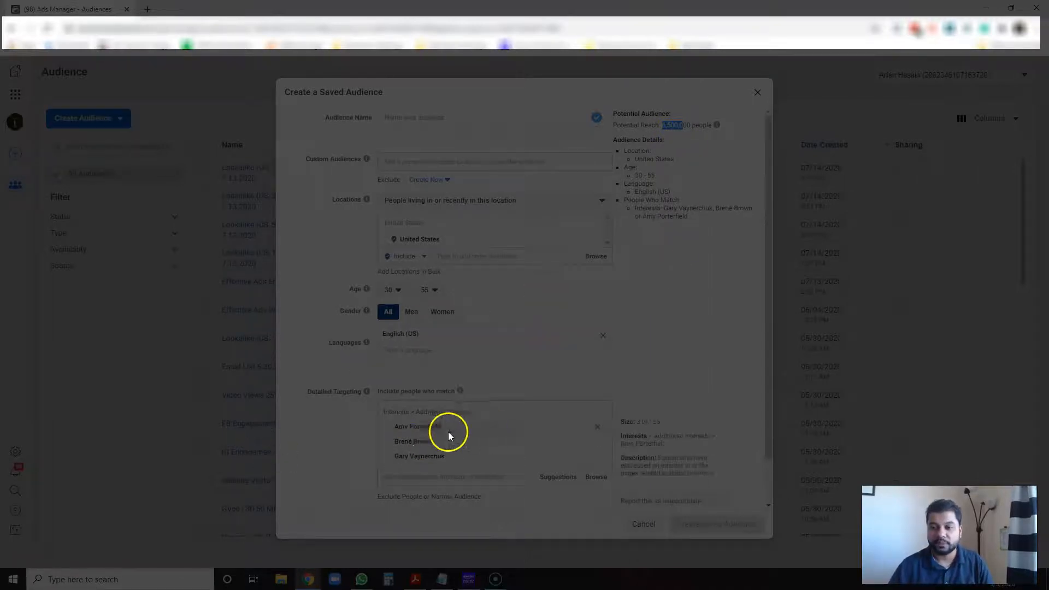
pyautogui.click(668, 335)
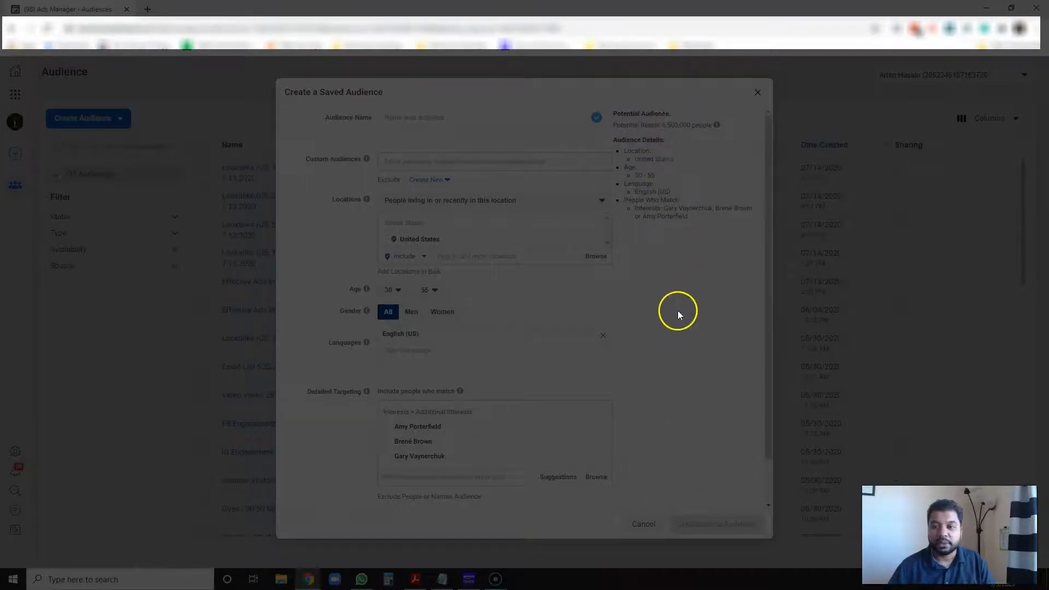
pyautogui.moveTo(663, 121); pyautogui.dragTo(690, 121)
# - Remove the Gary Vaynerchuk, Amy Porterfield and Brené Brown interests from the detailed targeting
pyautogui.scroll(-1, 672, 257)
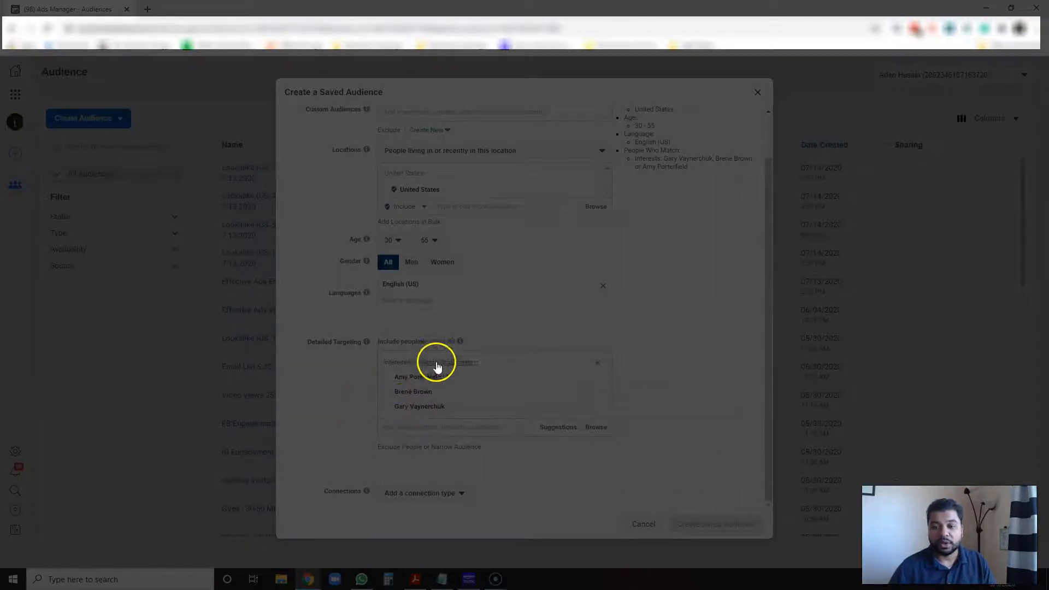
pyautogui.moveTo(457, 412)
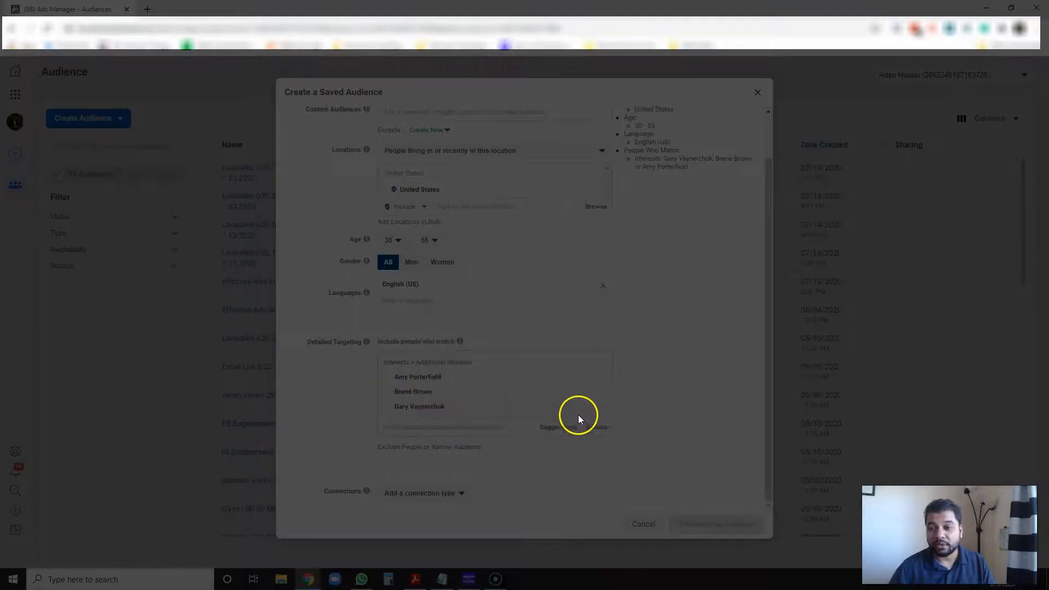
pyautogui.click(599, 409)
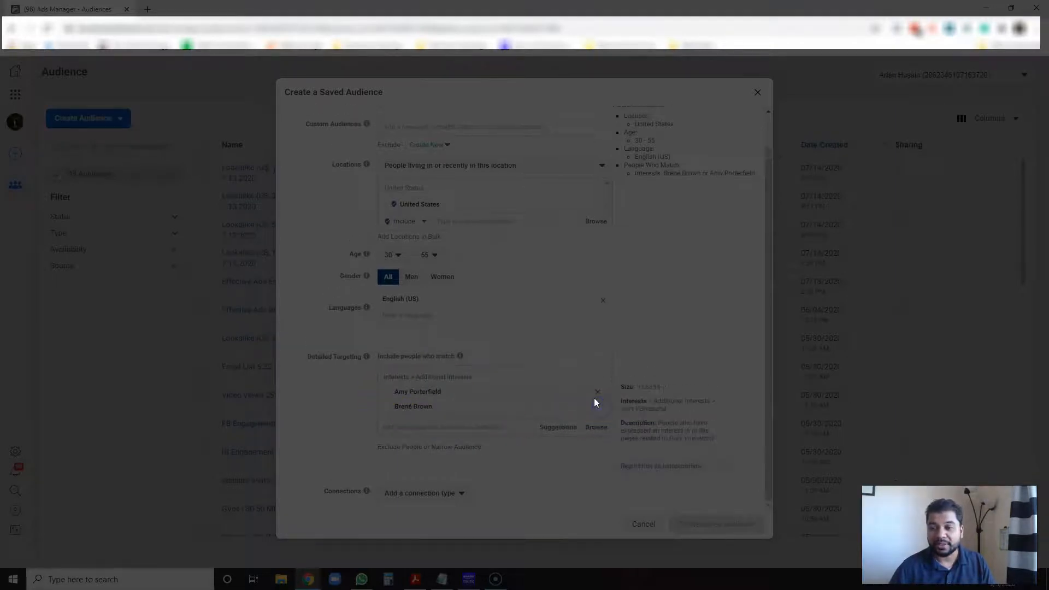
pyautogui.click(600, 394)
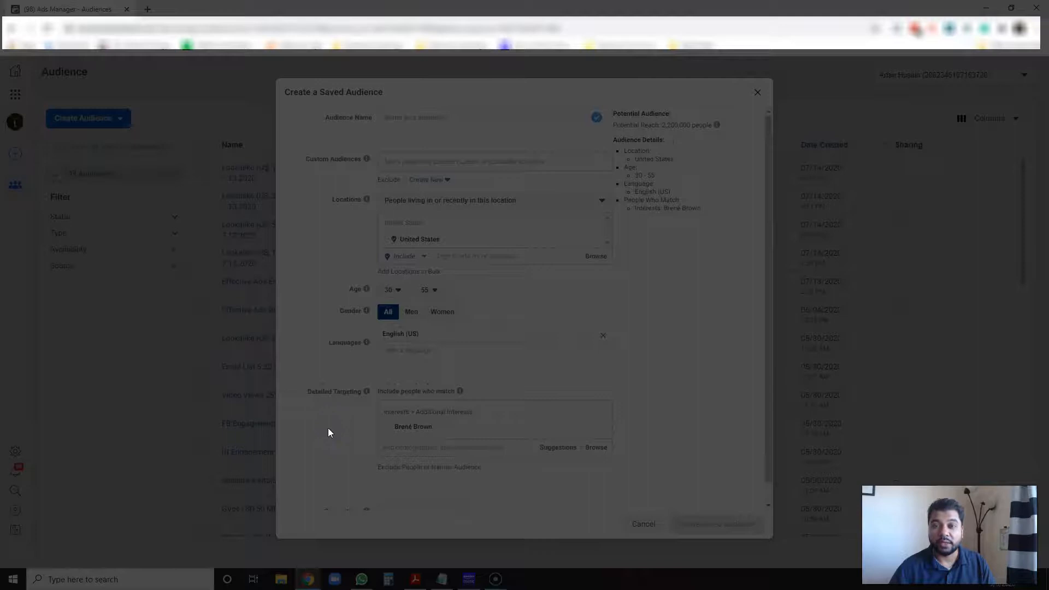
pyautogui.scroll(-1, 643, 372)
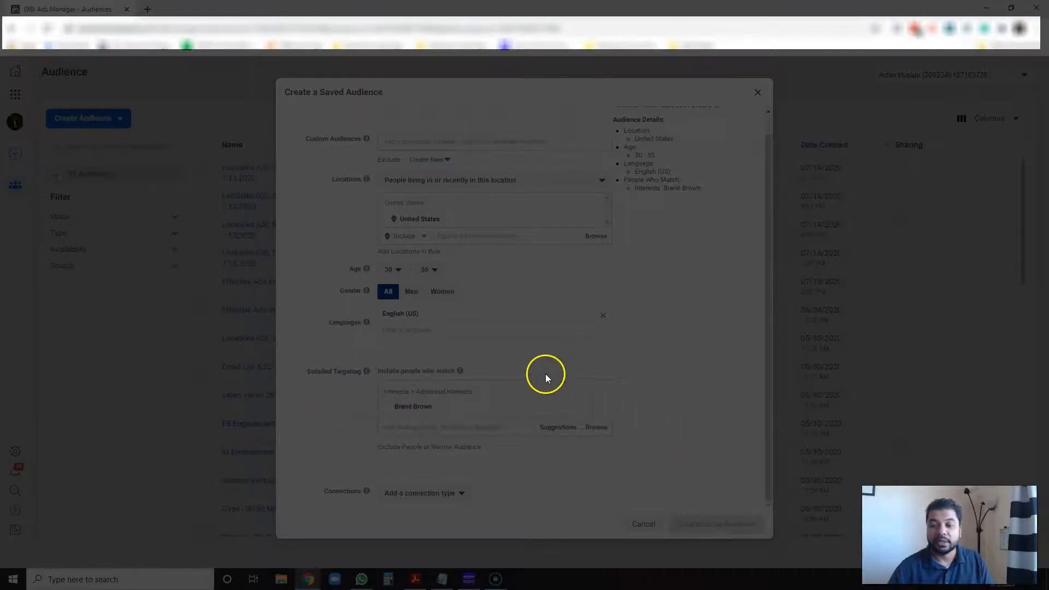
pyautogui.moveTo(551, 408)
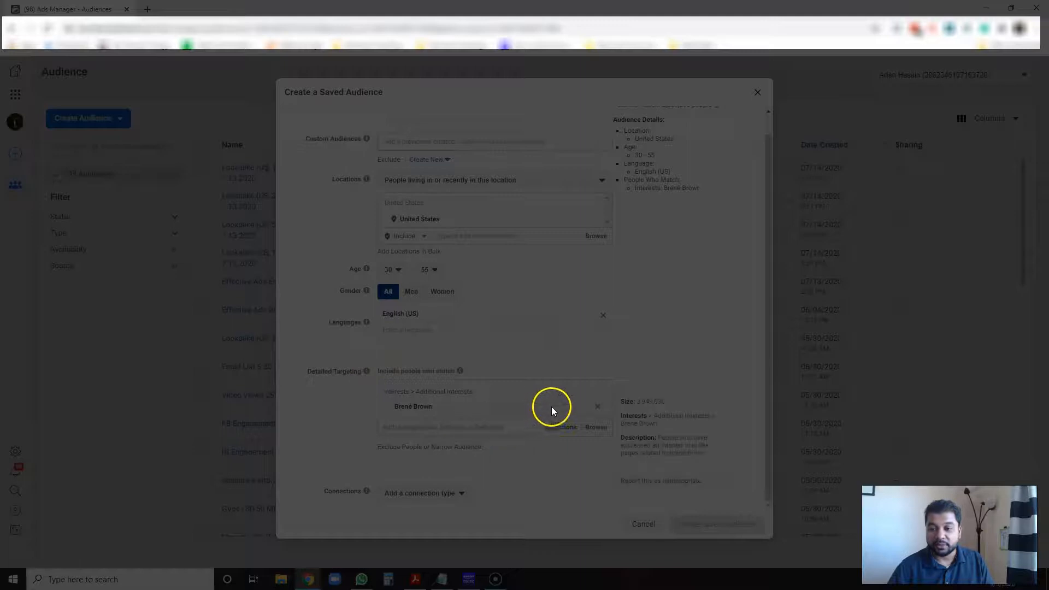
pyautogui.click(599, 410)
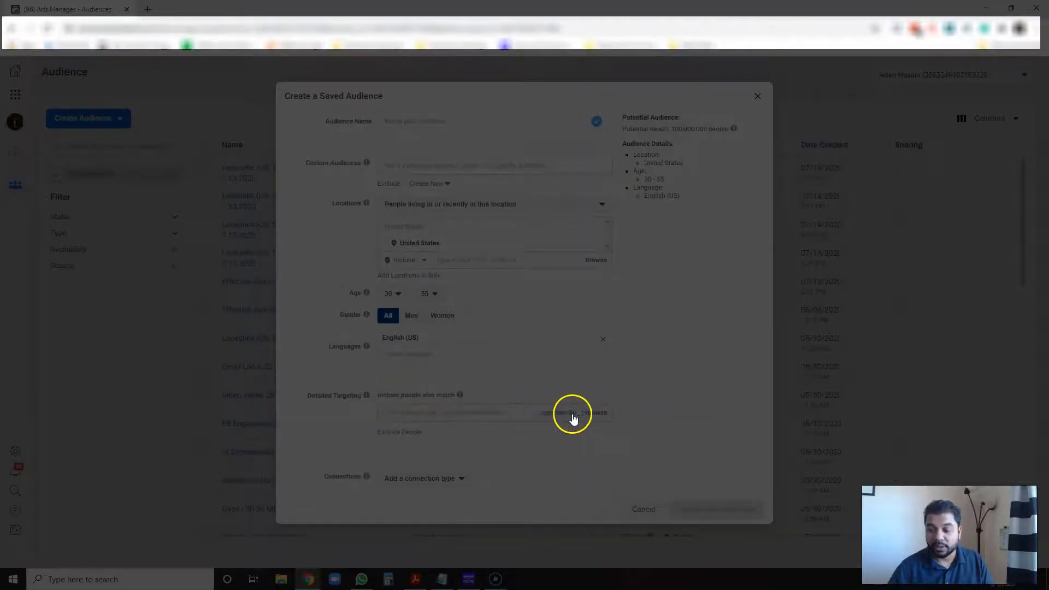
# - Browse the demographic education levels and include Associate degree, College grad and Doctorate degree in the detailed targeting
pyautogui.click(596, 413)
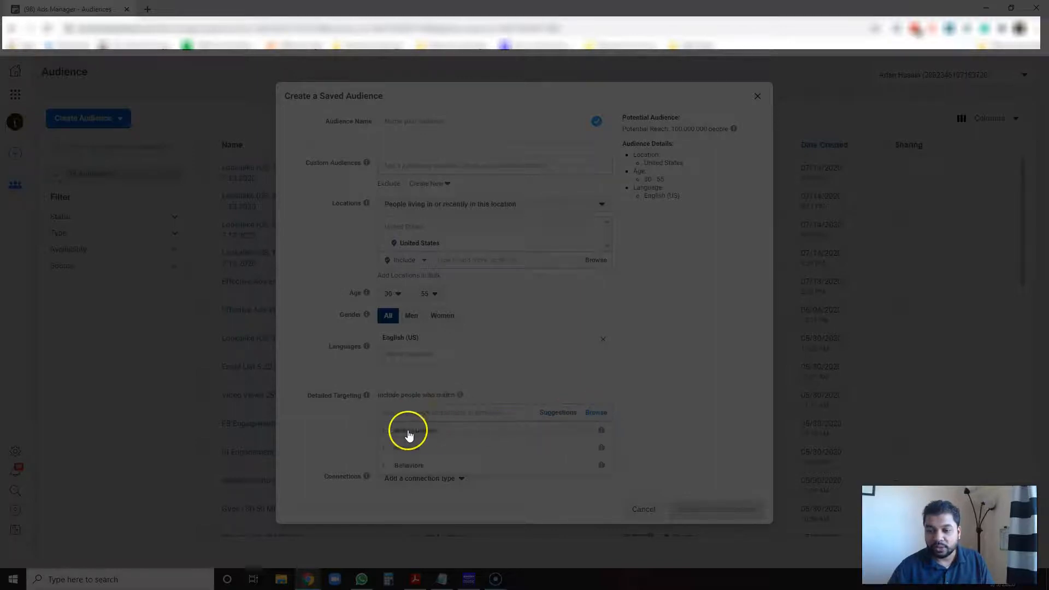
pyautogui.click(386, 432)
pyautogui.scroll(-1, 663, 379)
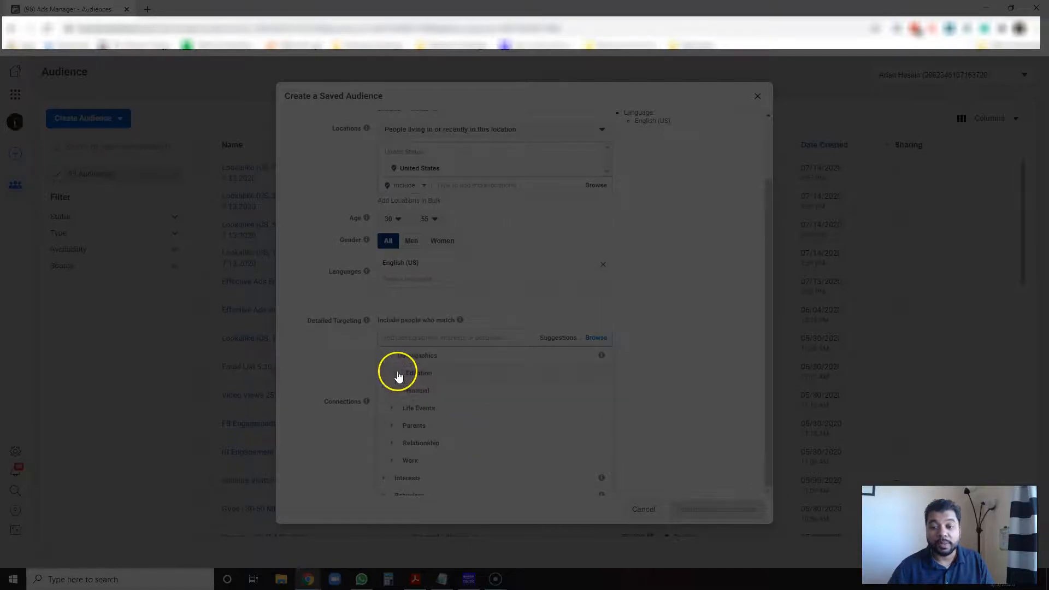
pyautogui.click(393, 373)
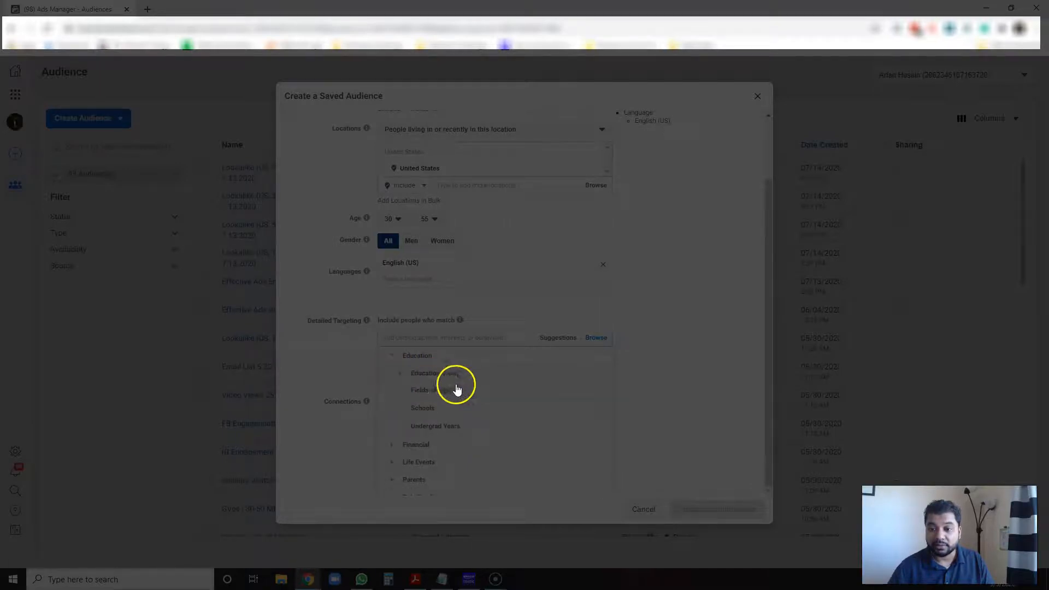
pyautogui.click(399, 374)
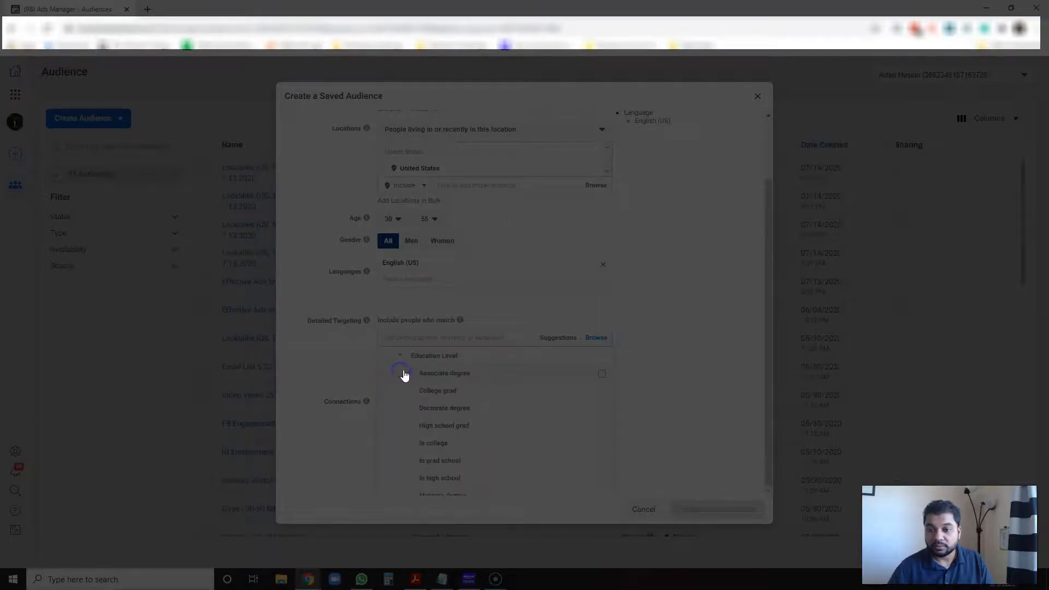
pyautogui.click(603, 375)
pyautogui.click(603, 426)
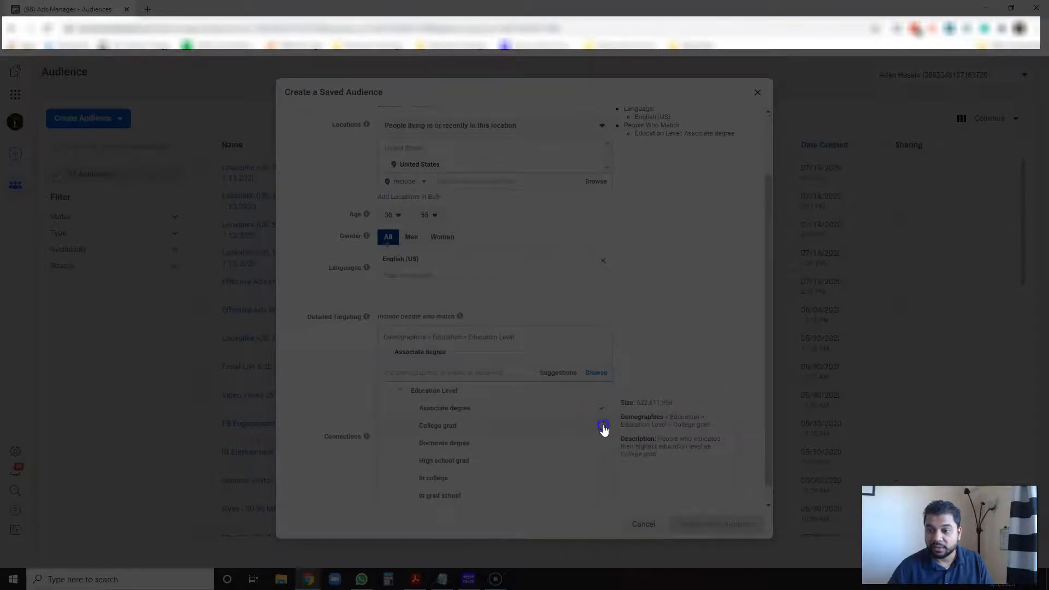
pyautogui.click(602, 458)
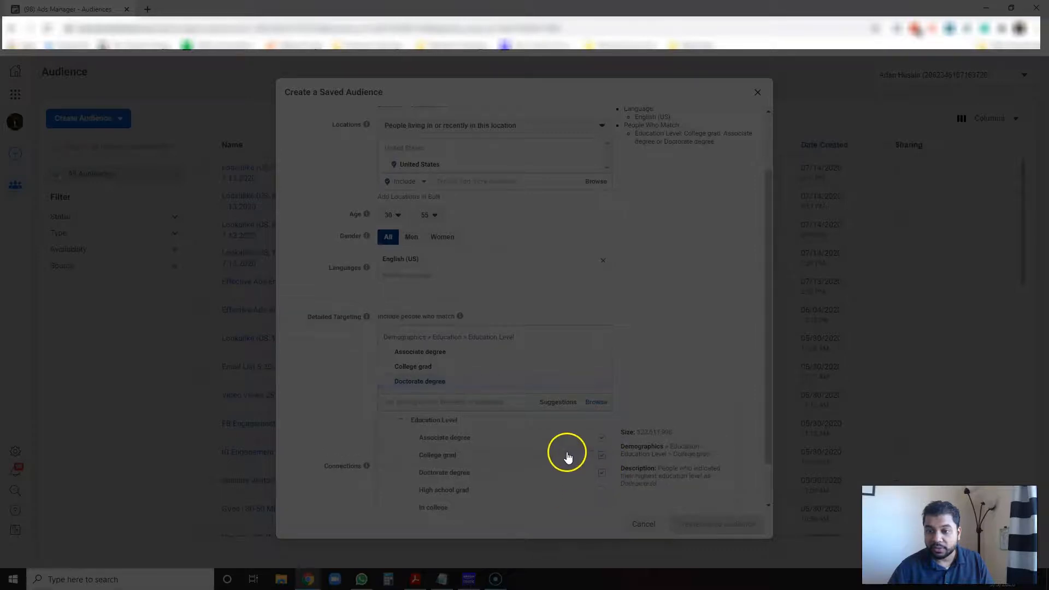
# - Add Master's degree and Professional degree to the included education levels and check the audience's potential reach
pyautogui.scroll(-1, 582, 446)
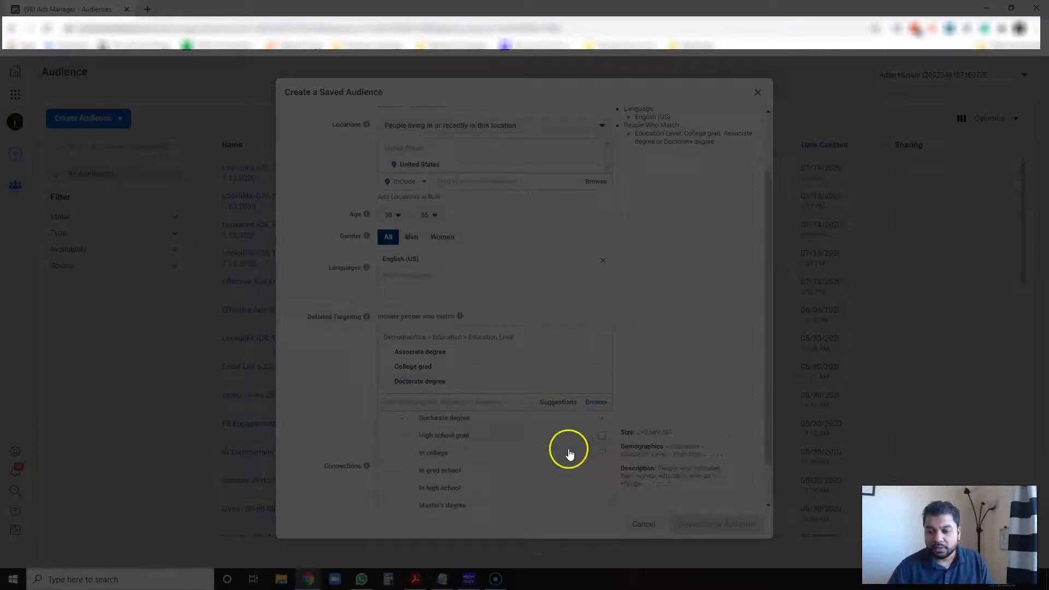
pyautogui.scroll(-1, 522, 464)
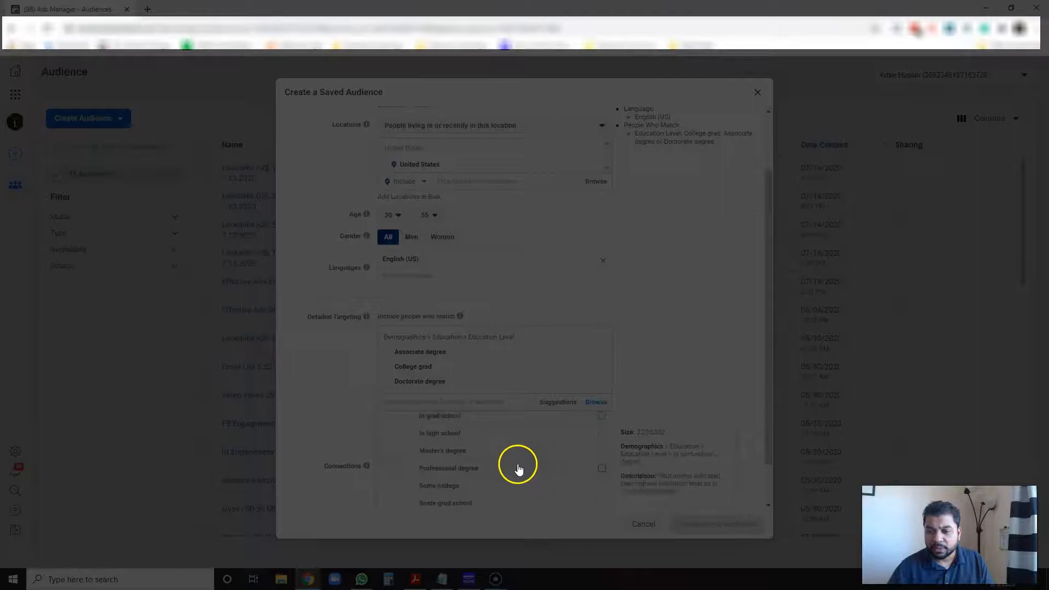
pyautogui.click(602, 452)
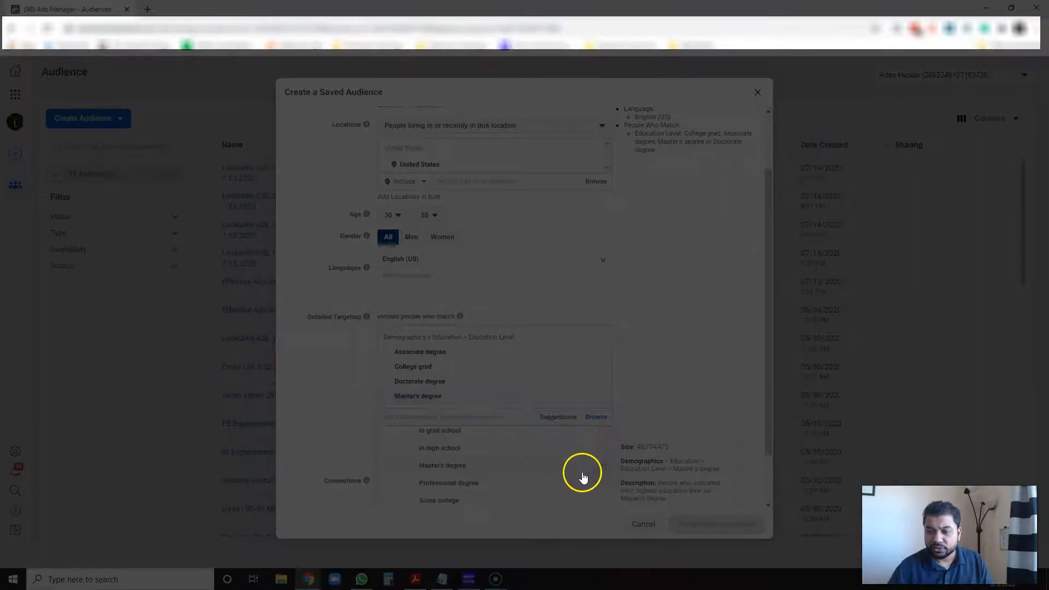
pyautogui.click(603, 484)
pyautogui.scroll(-2, 557, 486)
pyautogui.scroll(2, 546, 485)
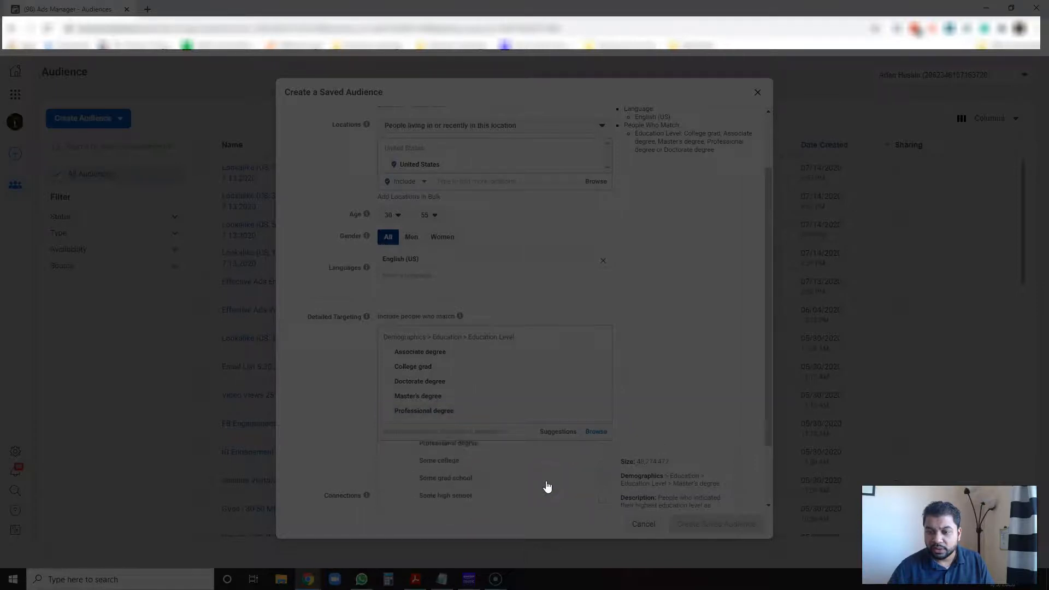
pyautogui.click(699, 388)
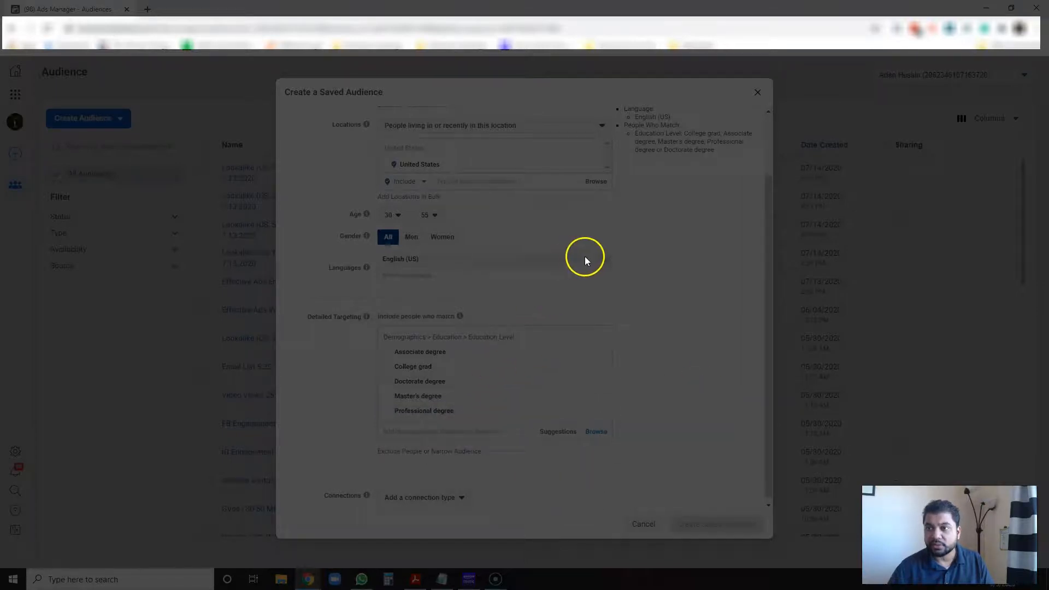
pyautogui.scroll(2, 622, 300)
pyautogui.moveTo(447, 441)
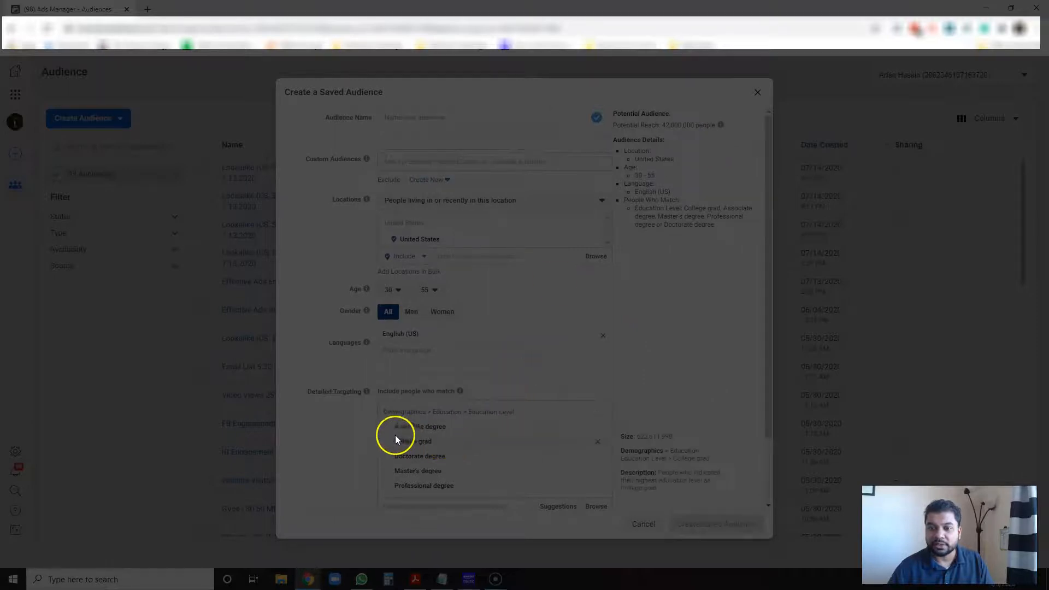
# - Browse the Demographics subcategories available in the detailed targeting without adding any of them
pyautogui.scroll(-2, 364, 419)
pyautogui.moveTo(484, 382)
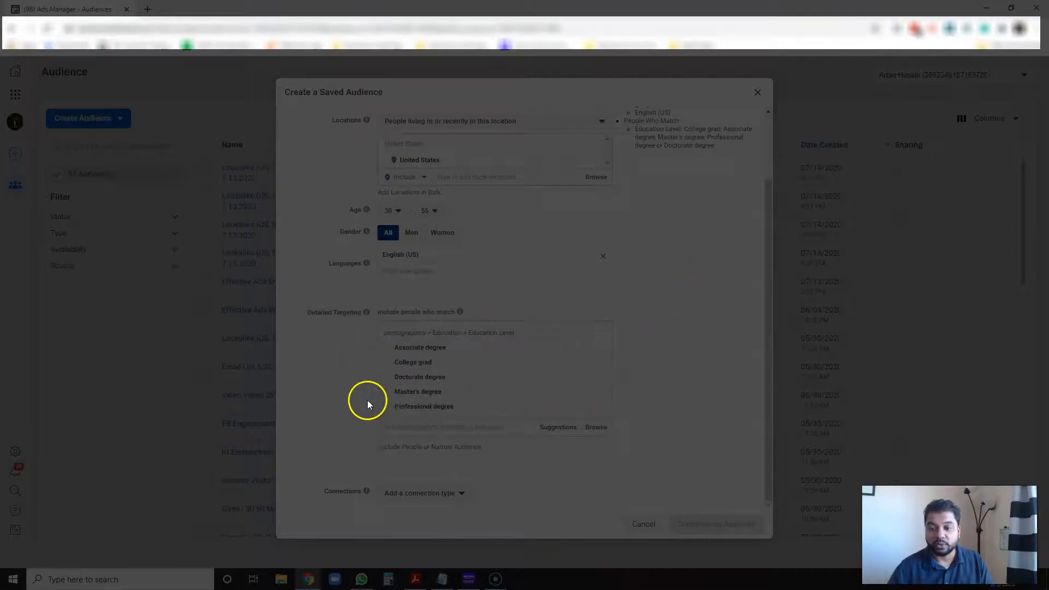
pyautogui.click(597, 427)
pyautogui.click(384, 445)
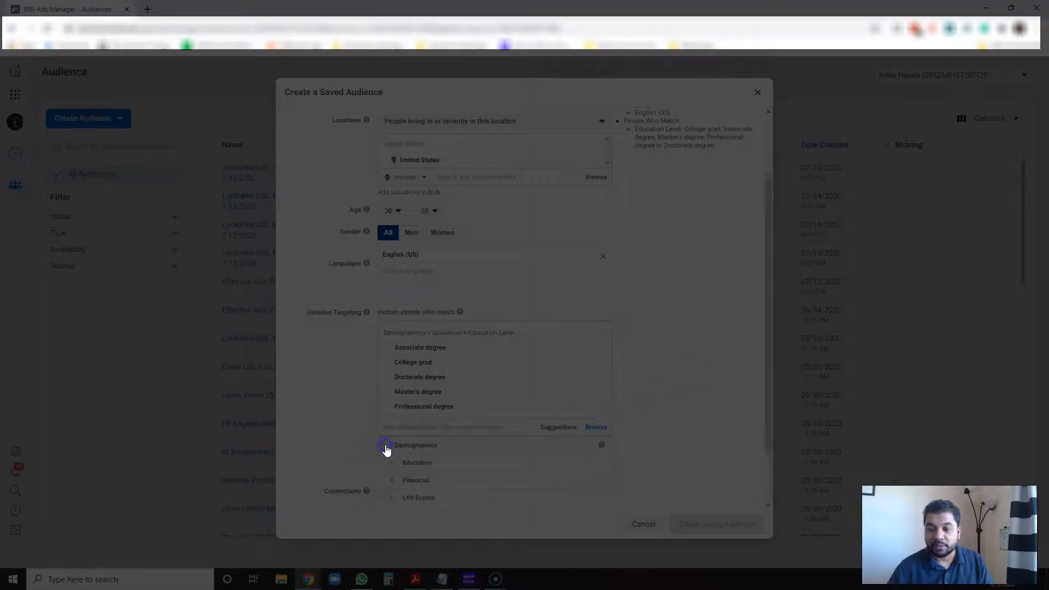
pyautogui.scroll(-2, 652, 406)
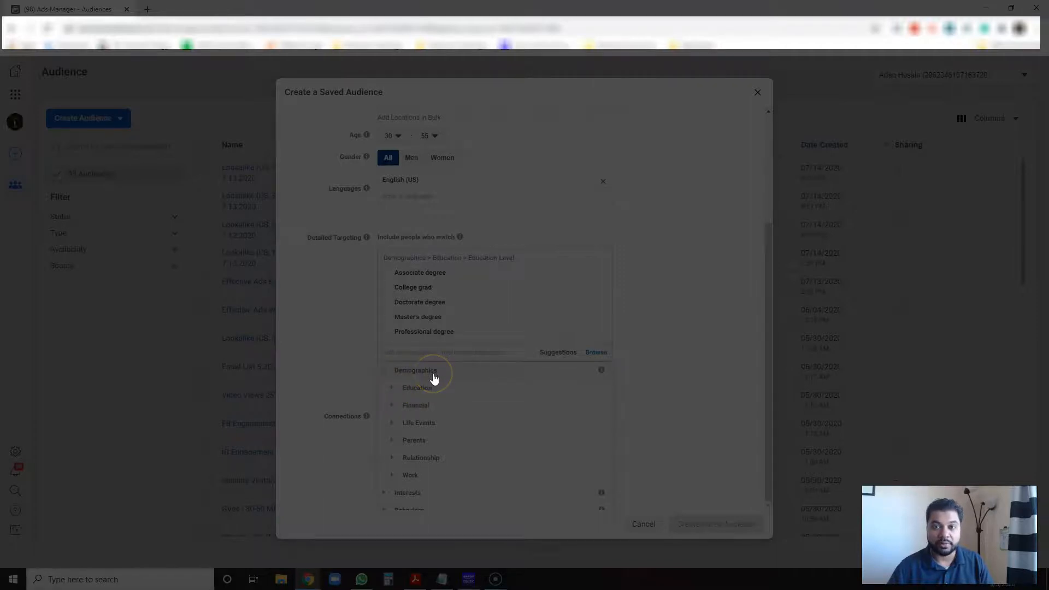
pyautogui.click(466, 376)
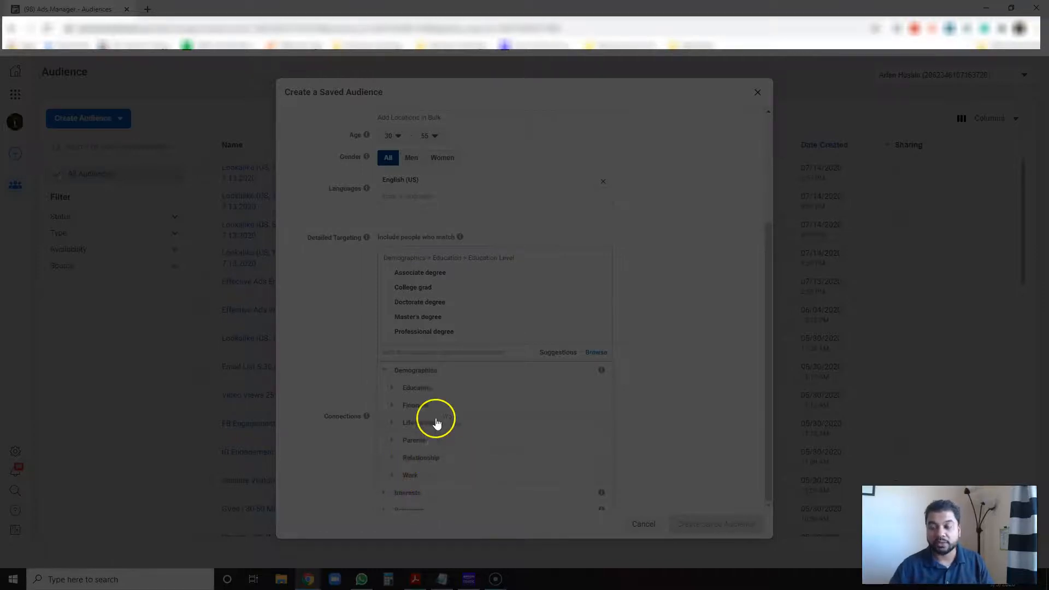
pyautogui.click(647, 326)
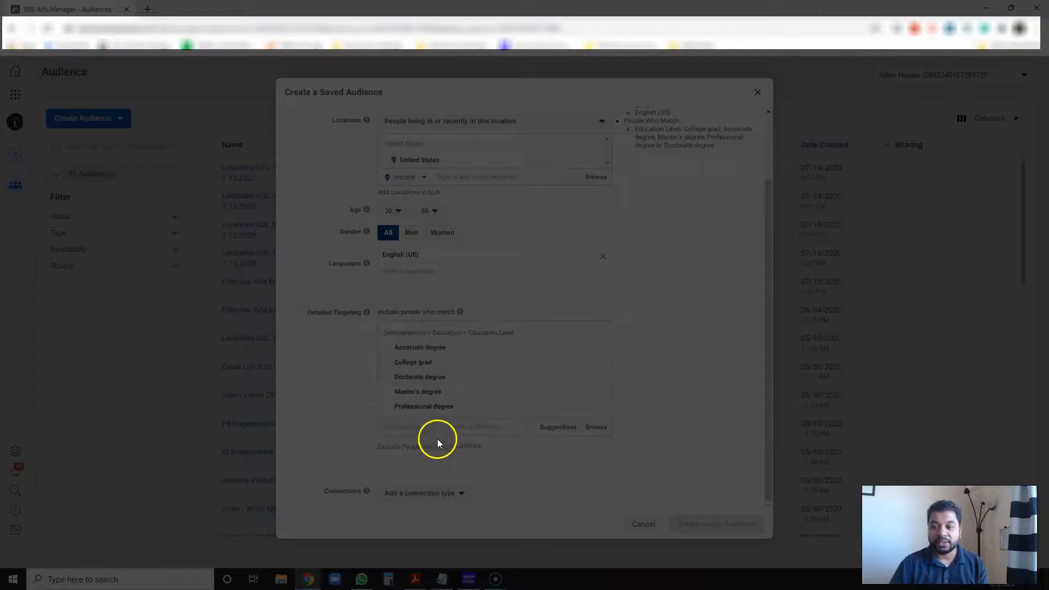
# - Narrow the audience so that people must also match the suggested interest Gary Vaynerchuk
pyautogui.click(457, 447)
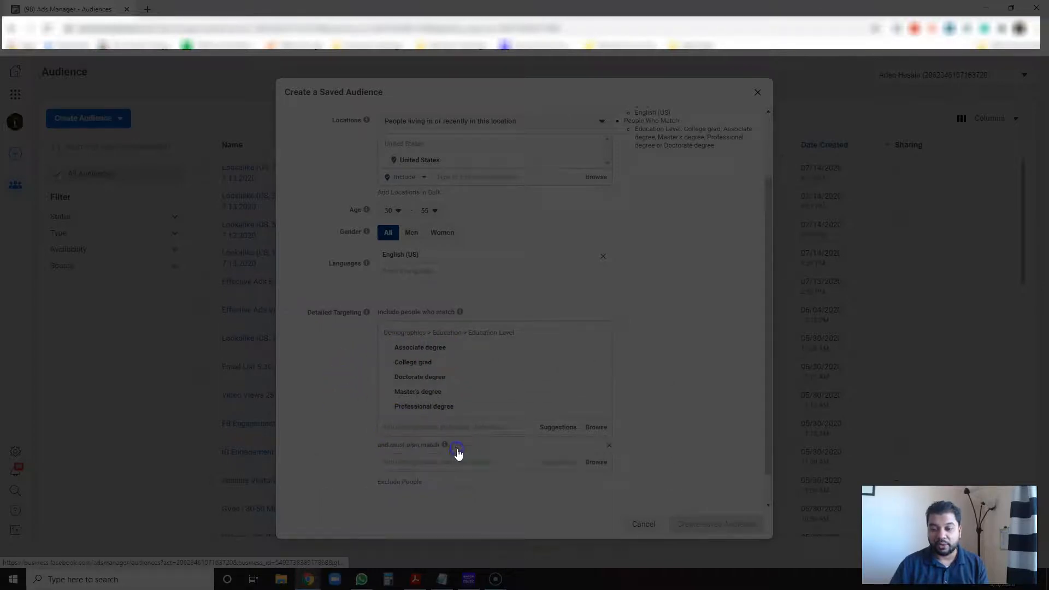
pyautogui.click(420, 464)
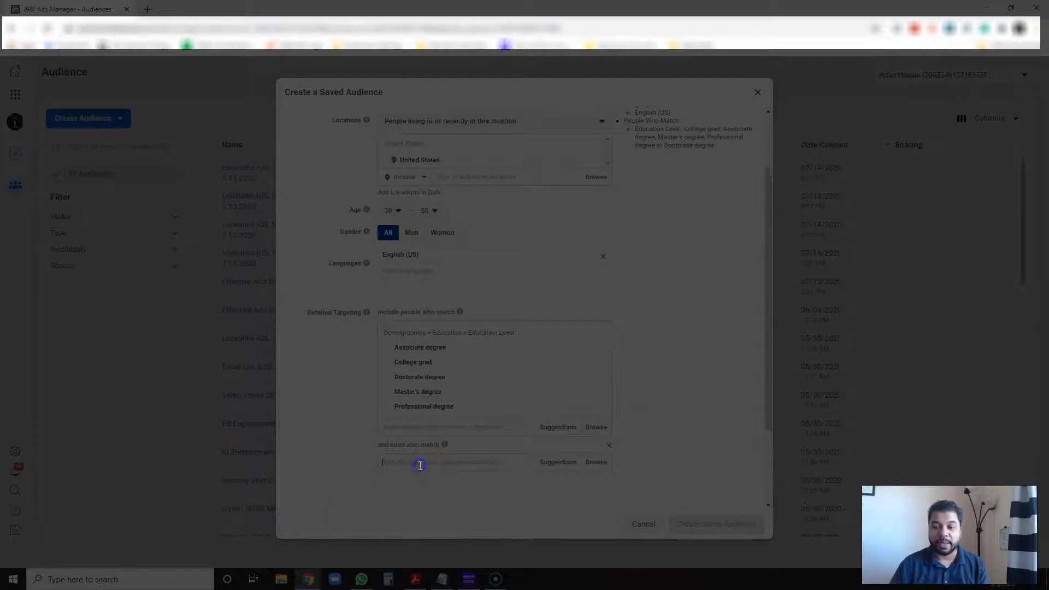
pyautogui.scroll(-1, 669, 401)
pyautogui.click(564, 414)
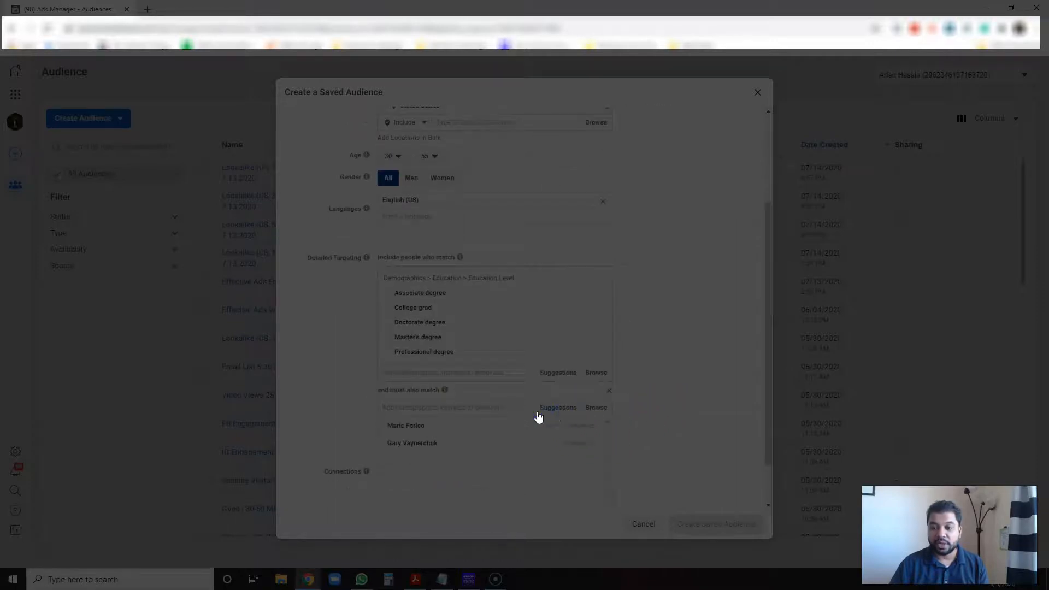
pyautogui.click(435, 447)
pyautogui.scroll(-1, 687, 377)
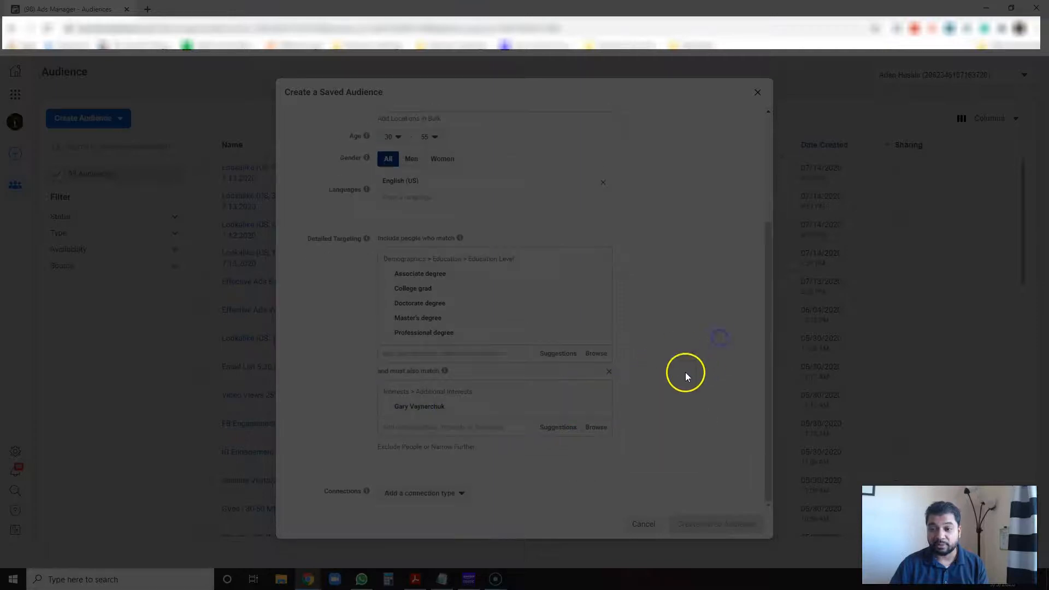
# - Examine the potential reach and audience details against the education level and additional interest conditions
pyautogui.scroll(3, 354, 408)
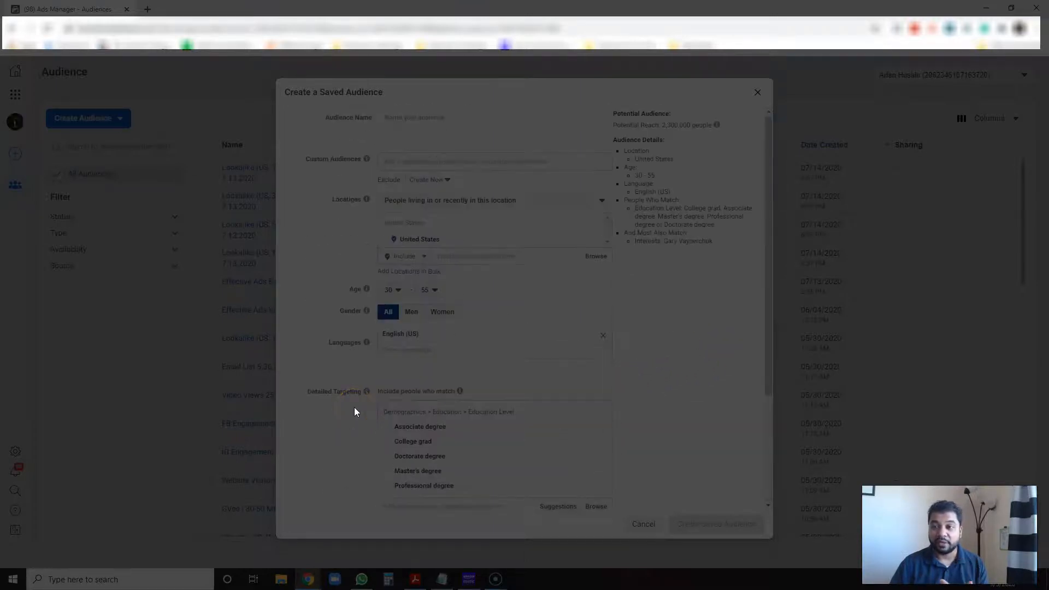
pyautogui.scroll(-3, 377, 400)
pyautogui.scroll(3, 437, 330)
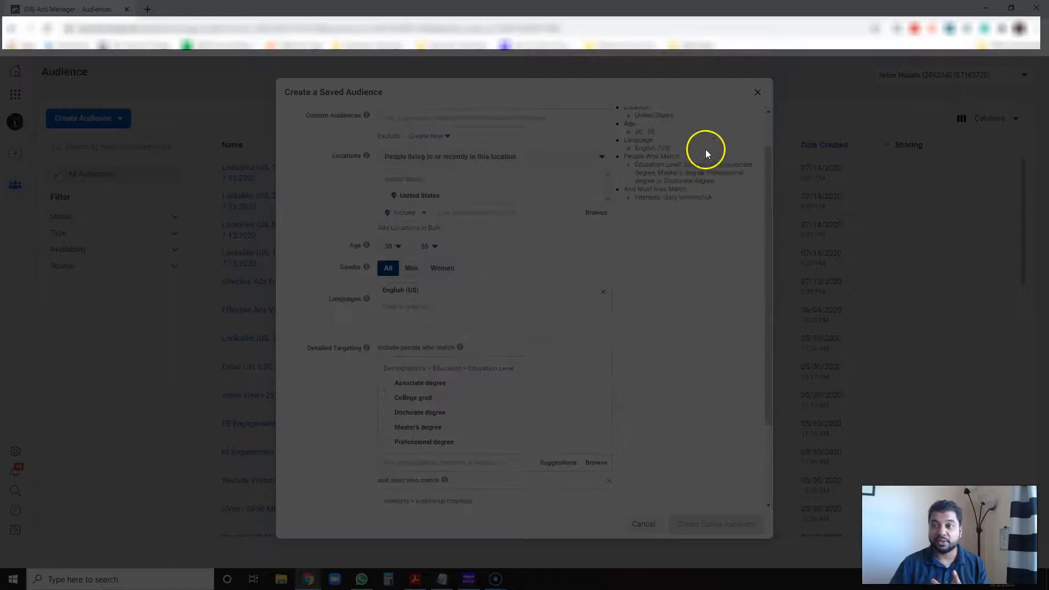
pyautogui.scroll(1, 706, 149)
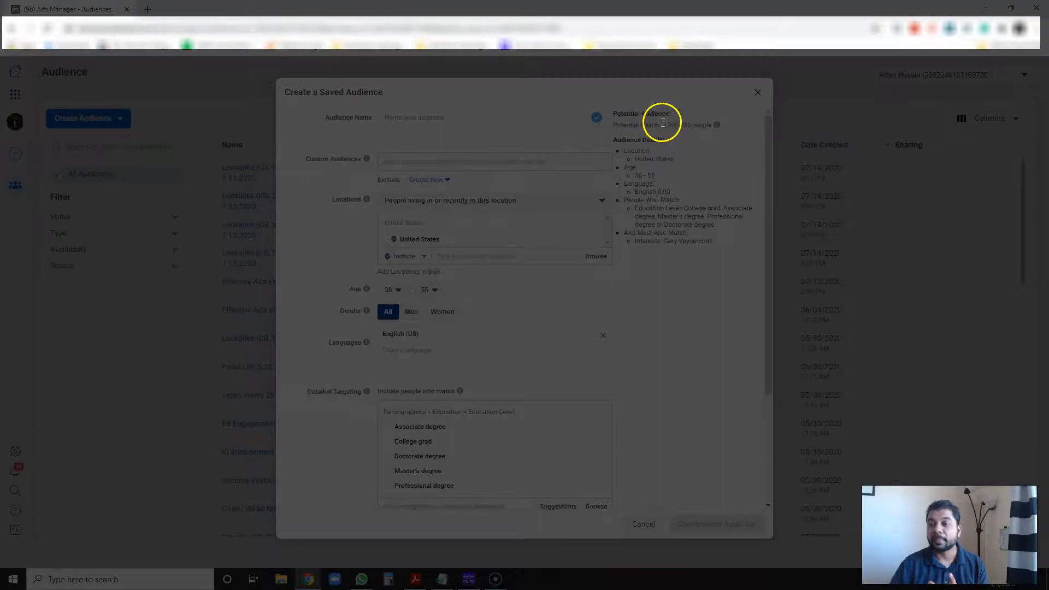
pyautogui.moveTo(662, 122); pyautogui.dragTo(673, 122)
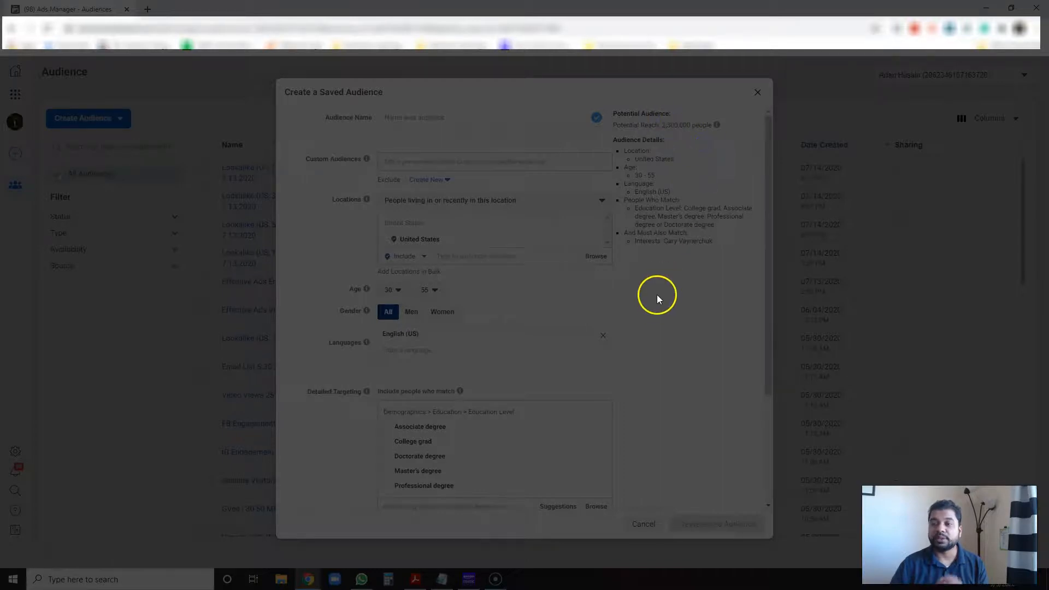
pyautogui.scroll(-2, 650, 250)
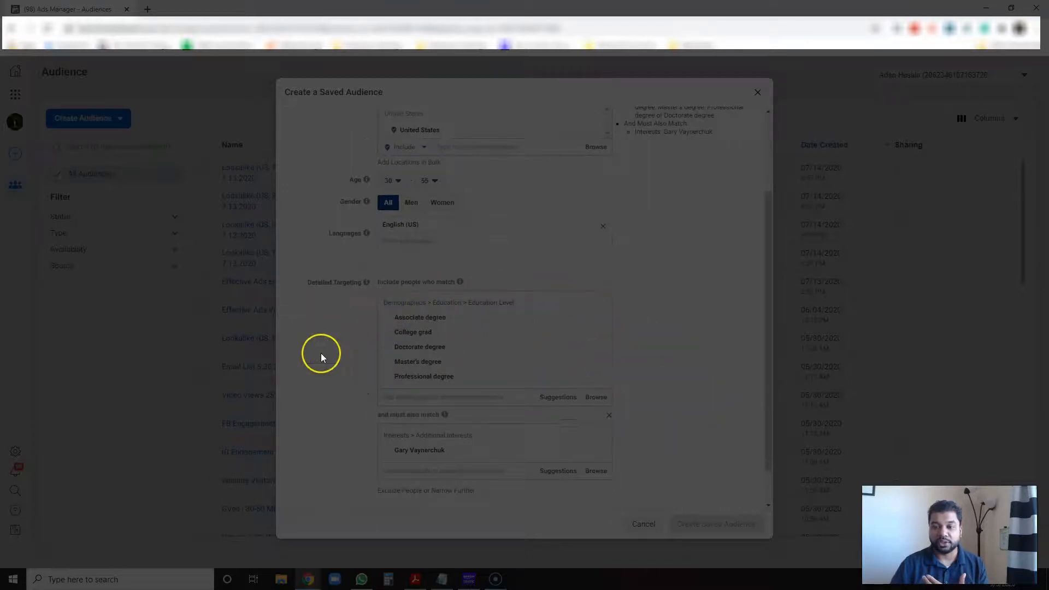
pyautogui.scroll(-1, 320, 353)
pyautogui.moveTo(525, 304)
# - Remove the narrowing condition that requires the Gary Vaynerchuk interest
pyautogui.scroll(3, 628, 284)
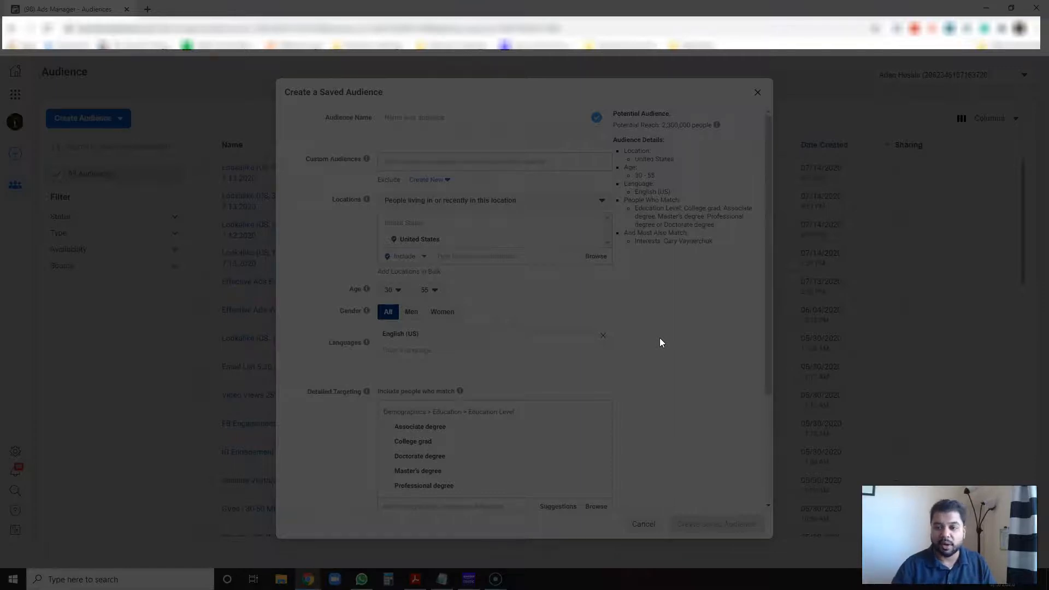
pyautogui.scroll(-2, 657, 329)
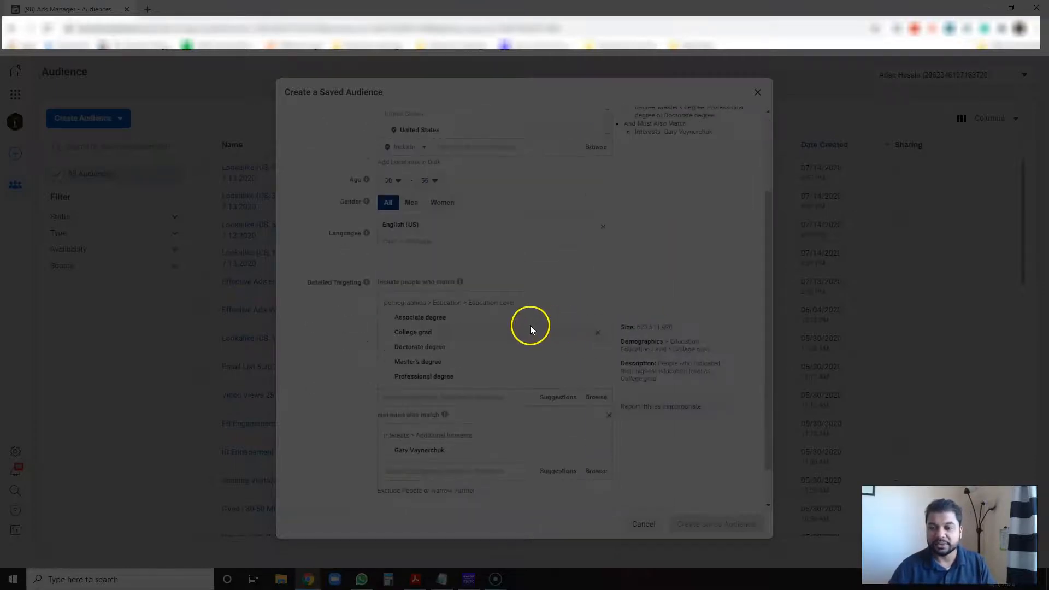
pyautogui.click(608, 416)
# - Browse the All Parents options under the Parents demographics and close the list without selecting any
pyautogui.click(602, 428)
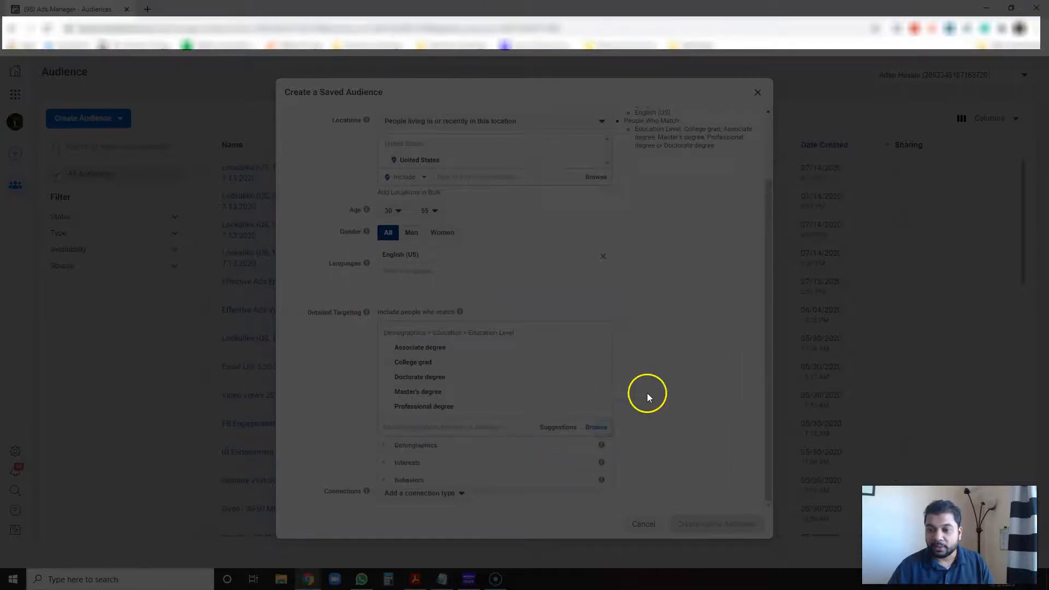
pyautogui.click(384, 446)
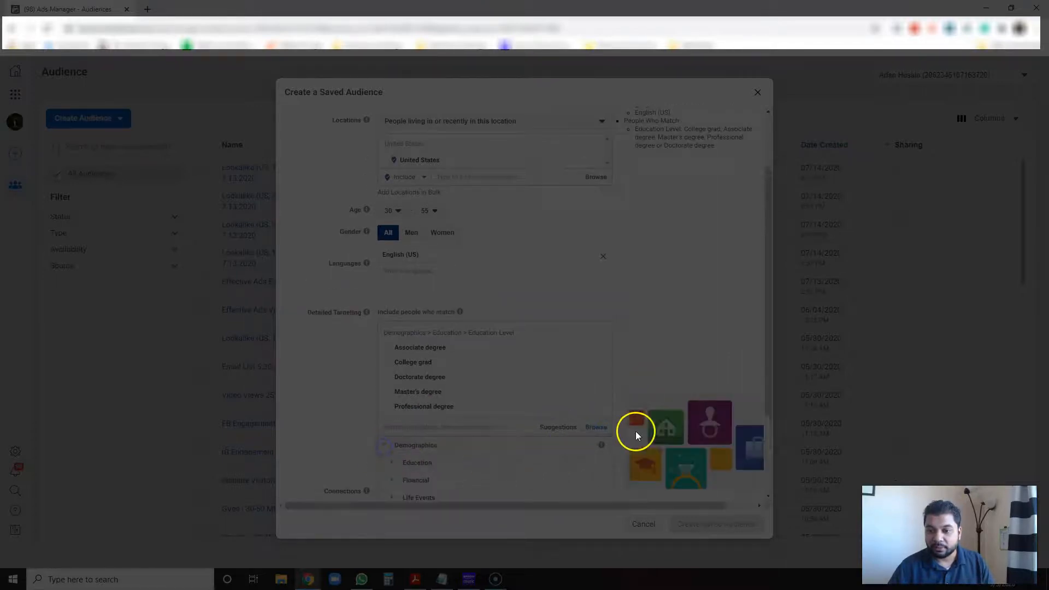
pyautogui.scroll(-2, 635, 431)
pyautogui.click(392, 445)
pyautogui.click(398, 438)
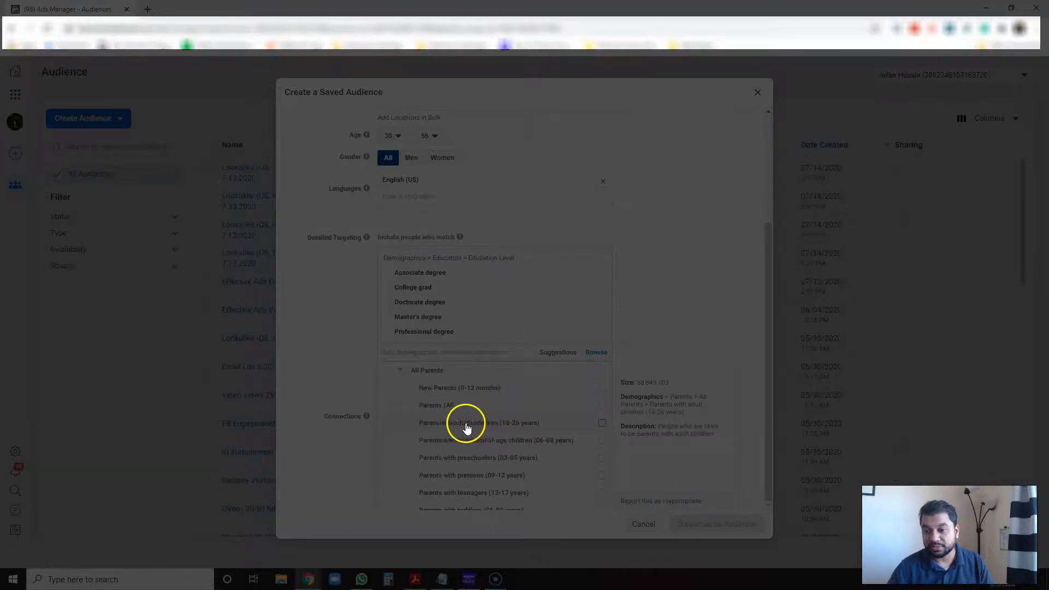
pyautogui.scroll(-1, 471, 459)
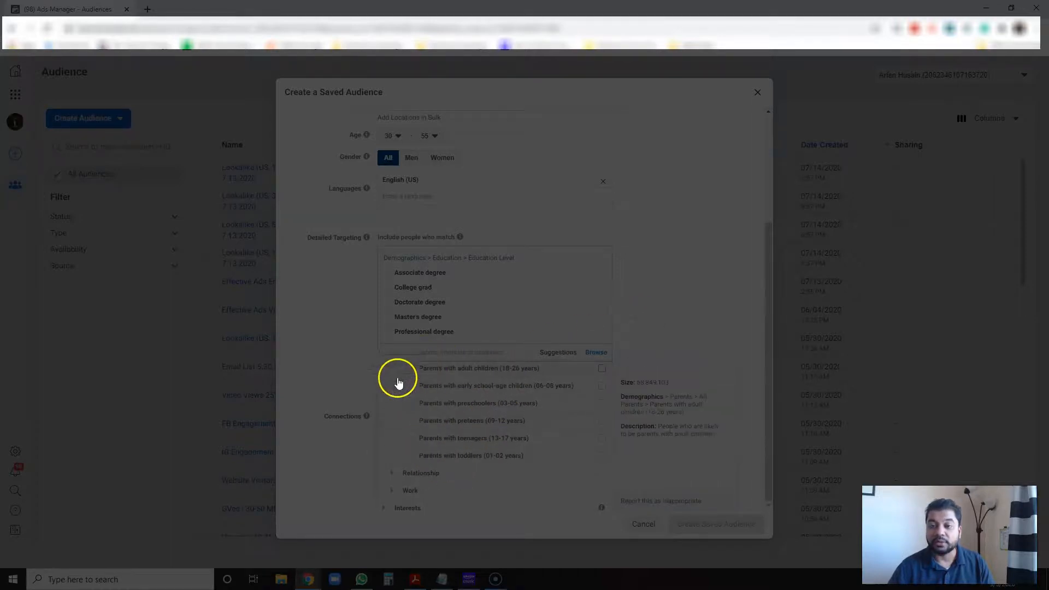
pyautogui.click(681, 306)
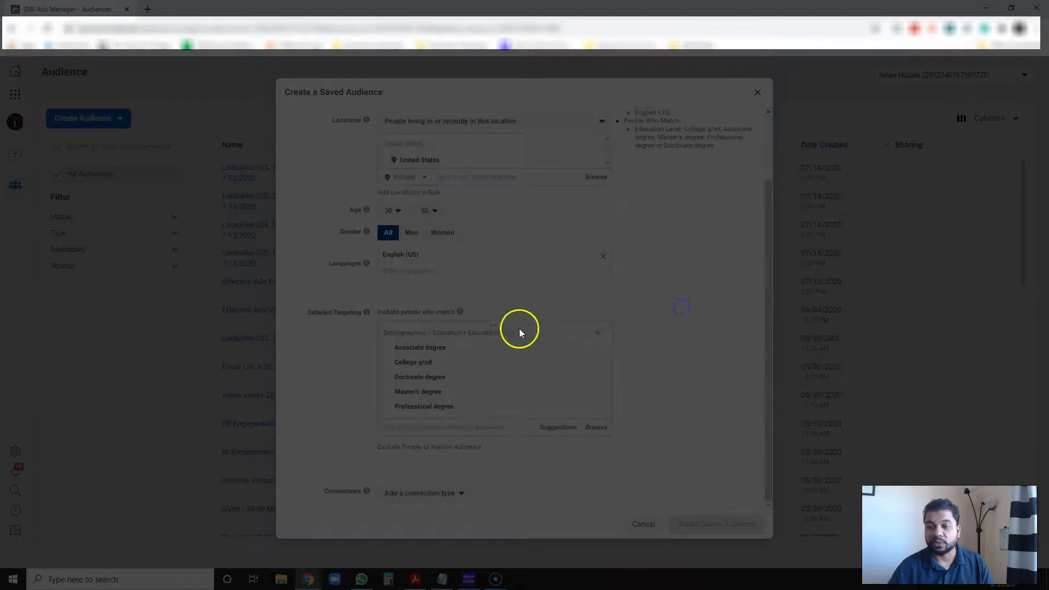
# - Remove the Associate degree, College grad, Doctorate degree, Master's degree and Professional degree education levels from the detailed targeting
pyautogui.click(601, 349)
pyautogui.click(599, 365)
pyautogui.click(596, 379)
pyautogui.click(596, 391)
pyautogui.click(599, 406)
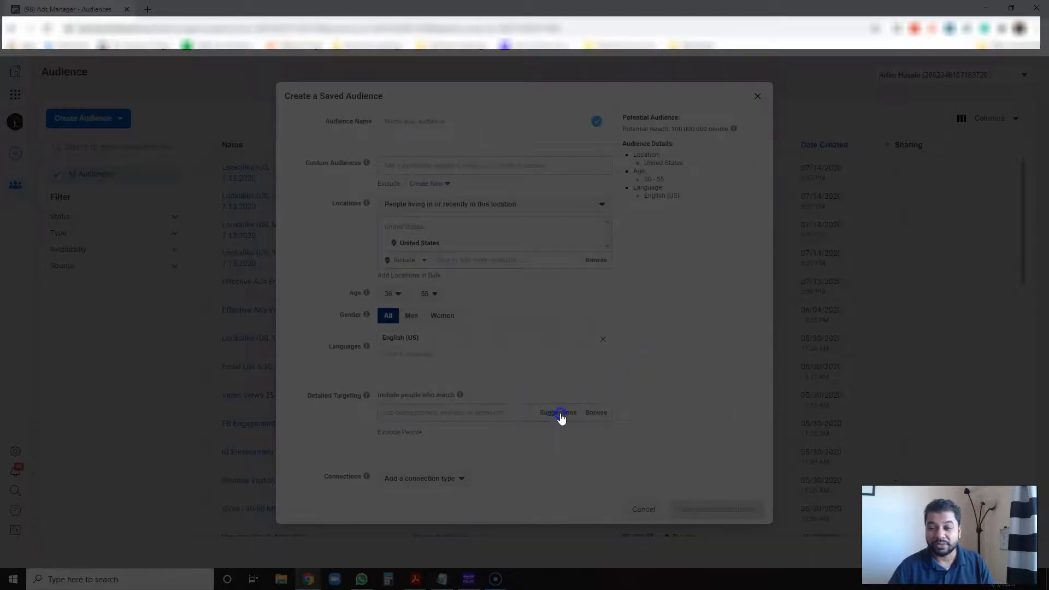
# - Add the All Parents segments for early school-age children, preschoolers, preteens and teenagers to the detailed targeting
pyautogui.click(599, 414)
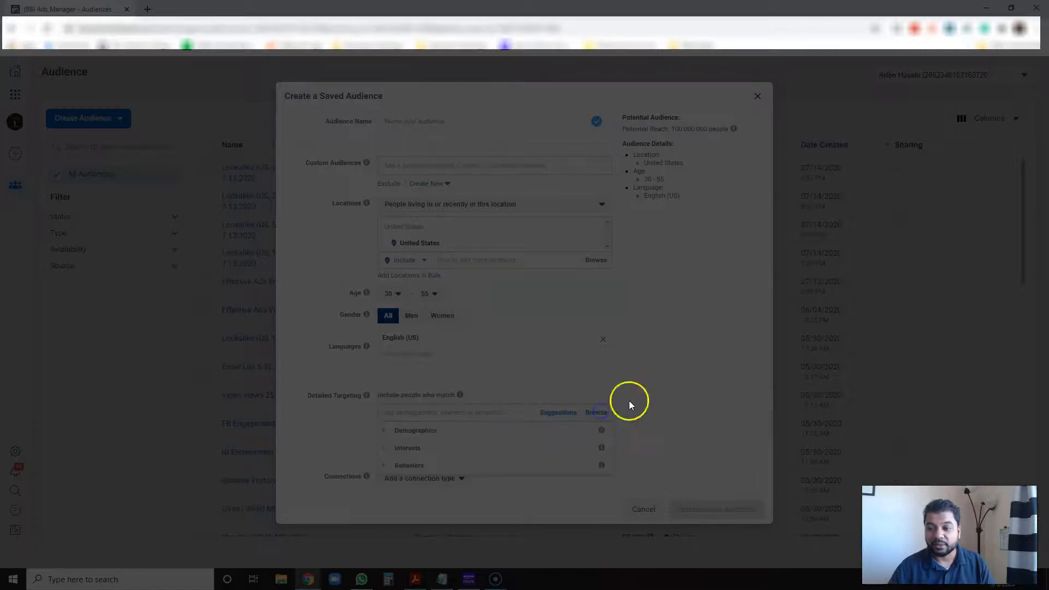
pyautogui.click(382, 430)
pyautogui.scroll(-1, 484, 423)
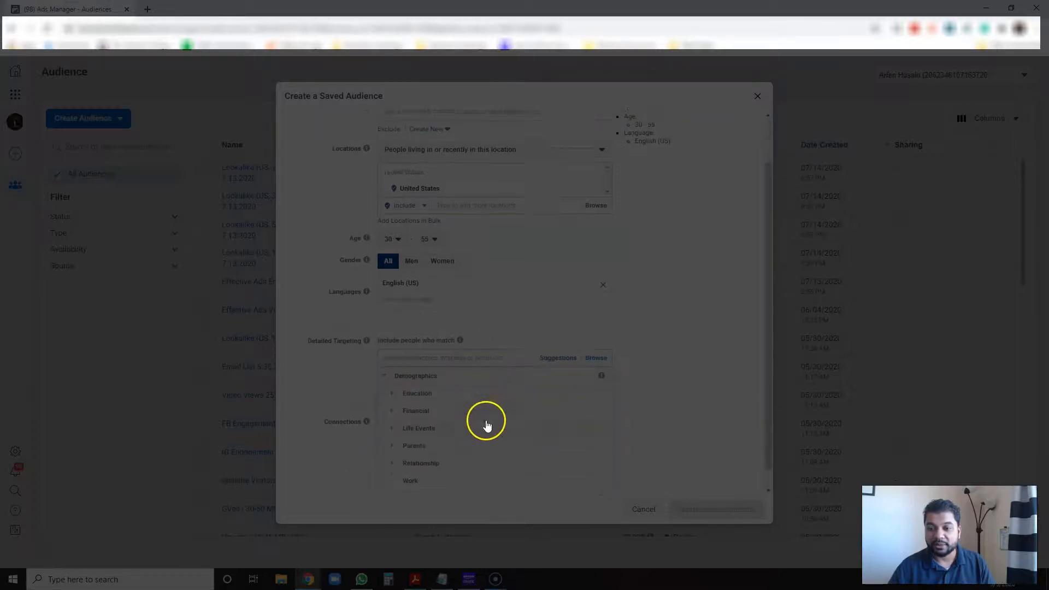
pyautogui.click(391, 445)
pyautogui.scroll(-1, 475, 424)
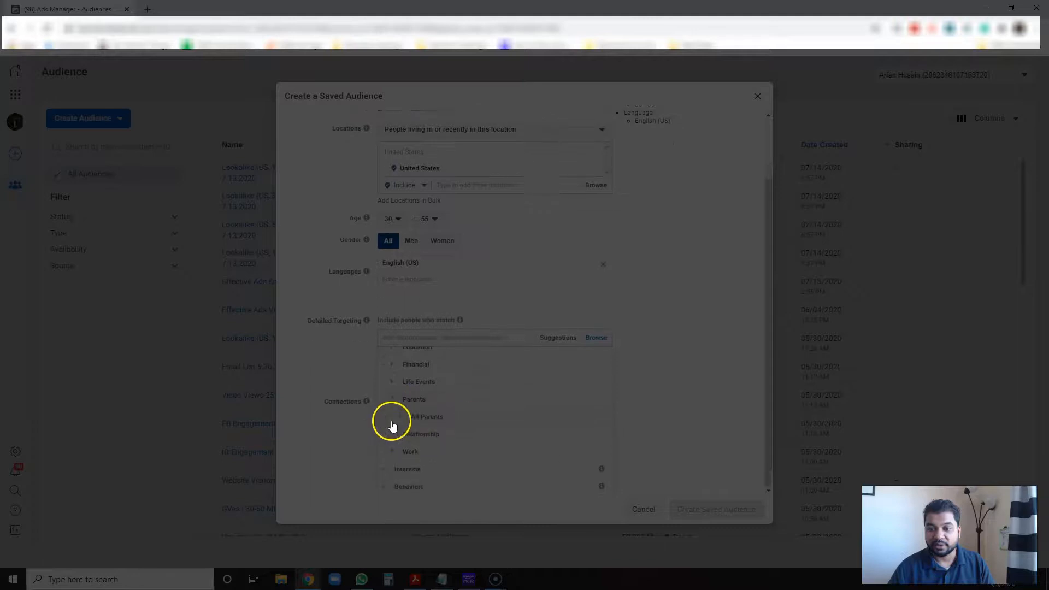
pyautogui.click(403, 424)
pyautogui.scroll(-2, 510, 407)
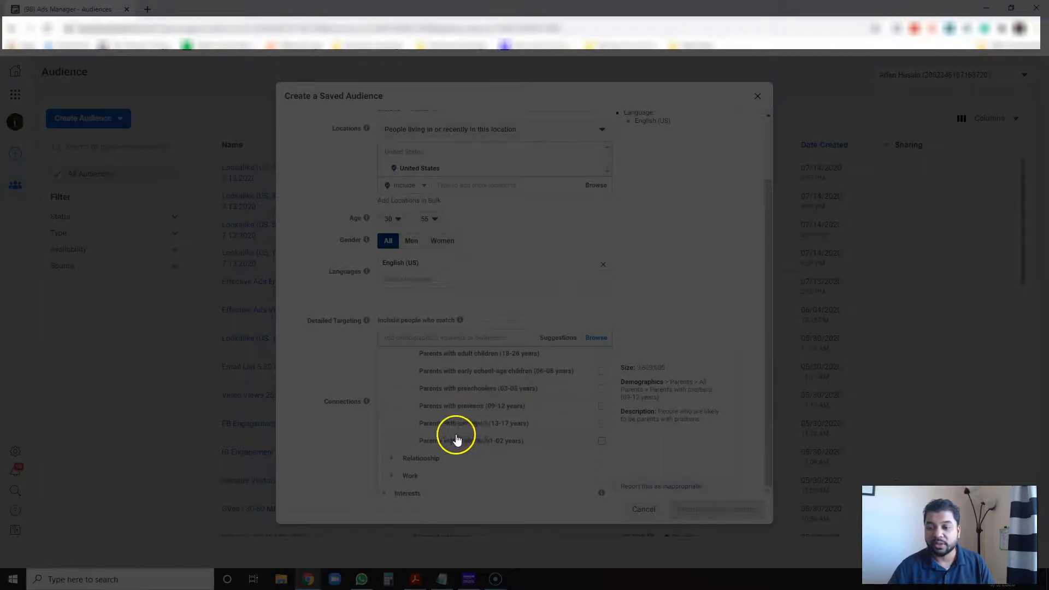
pyautogui.click(602, 391)
pyautogui.click(600, 399)
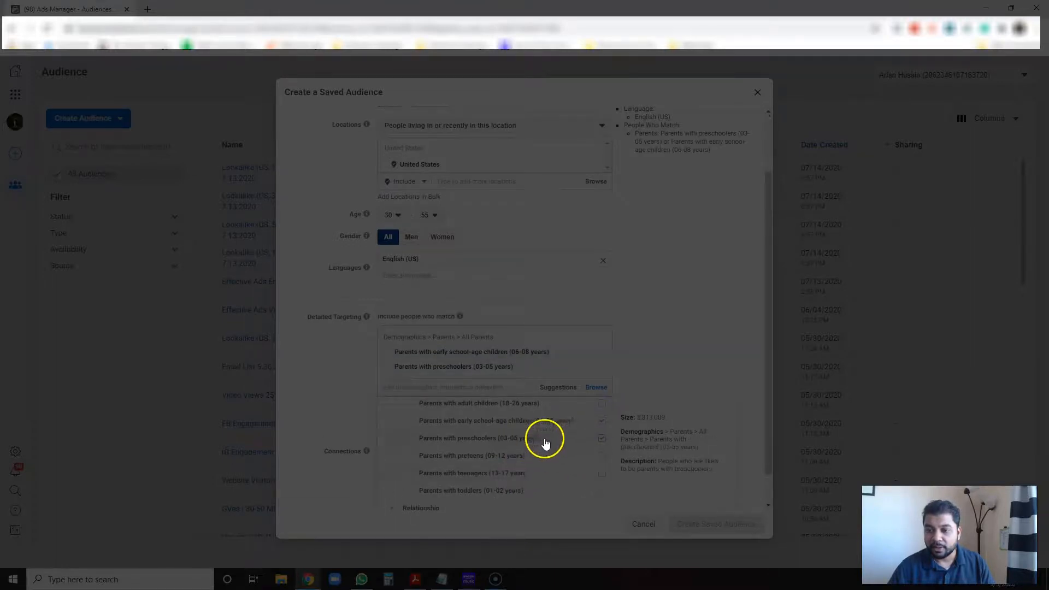
pyautogui.click(601, 457)
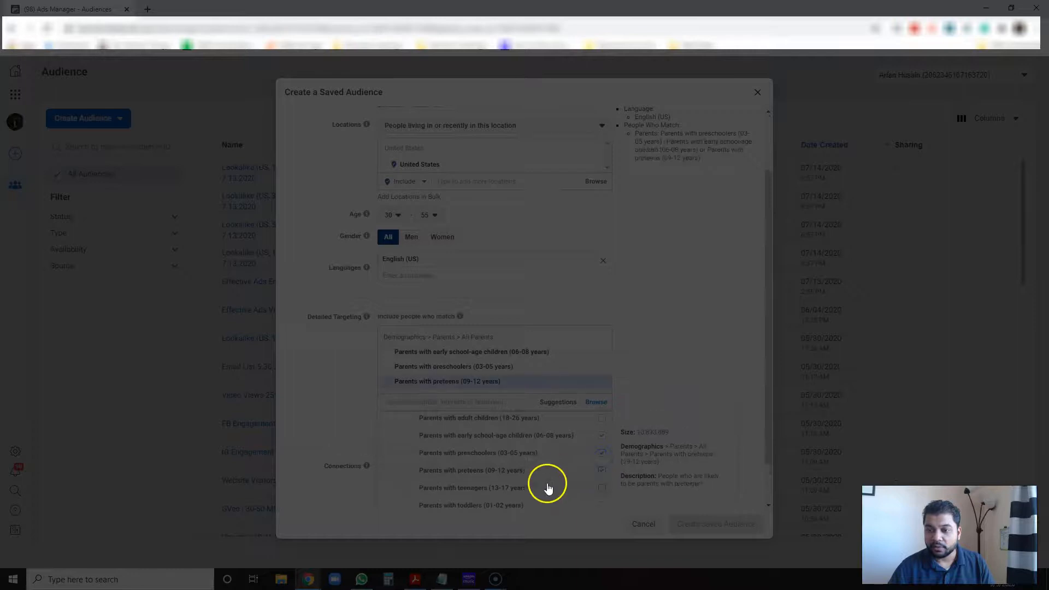
pyautogui.click(601, 486)
pyautogui.click(686, 332)
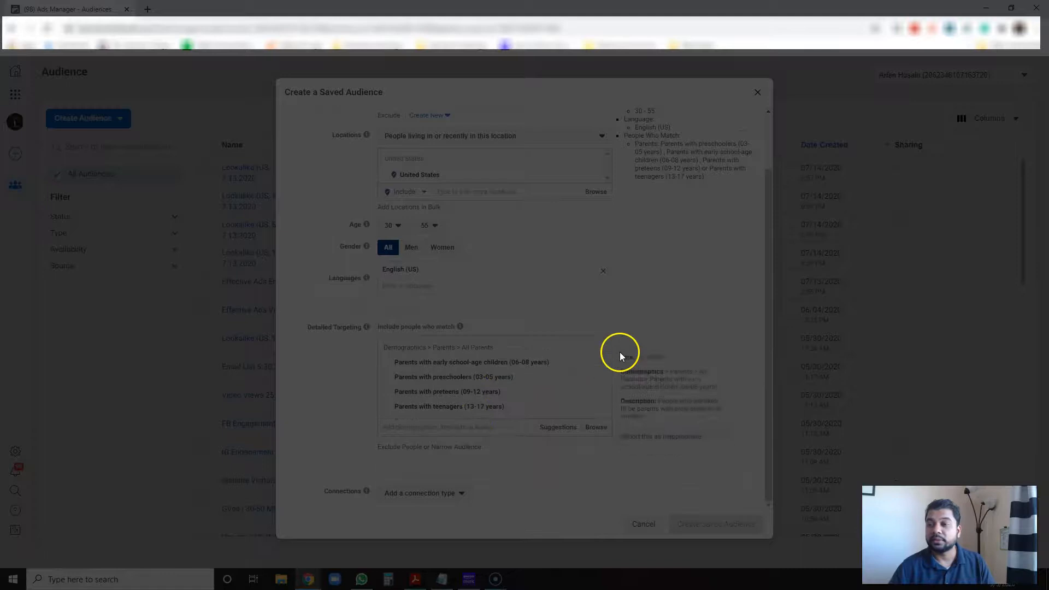
# - Check the potential reach for the selected parents segments, and remove the whole All Parents group from the detailed targeting
pyautogui.scroll(2, 645, 273)
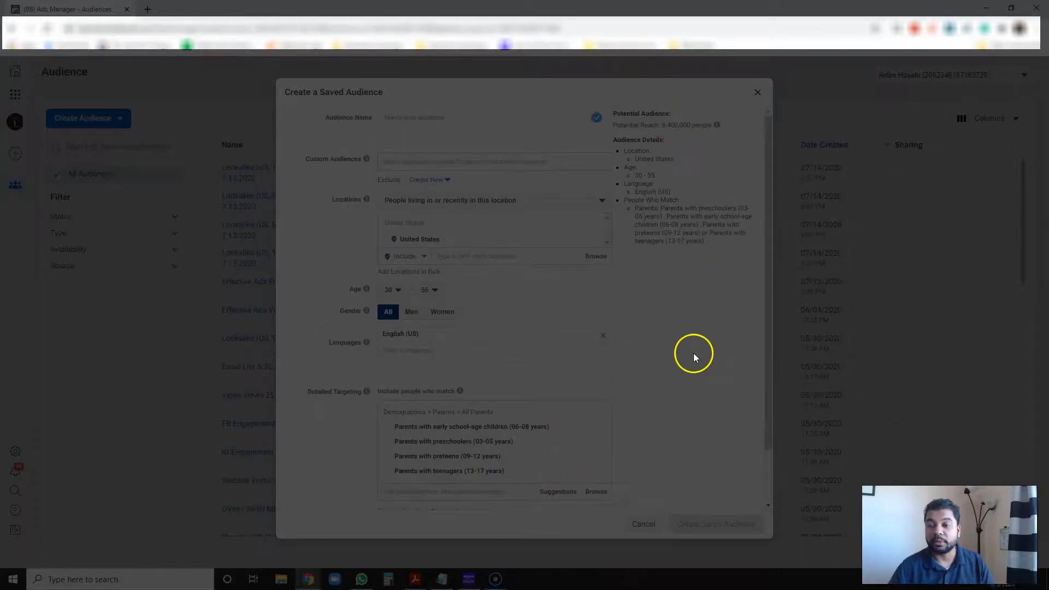
pyautogui.scroll(-1, 694, 353)
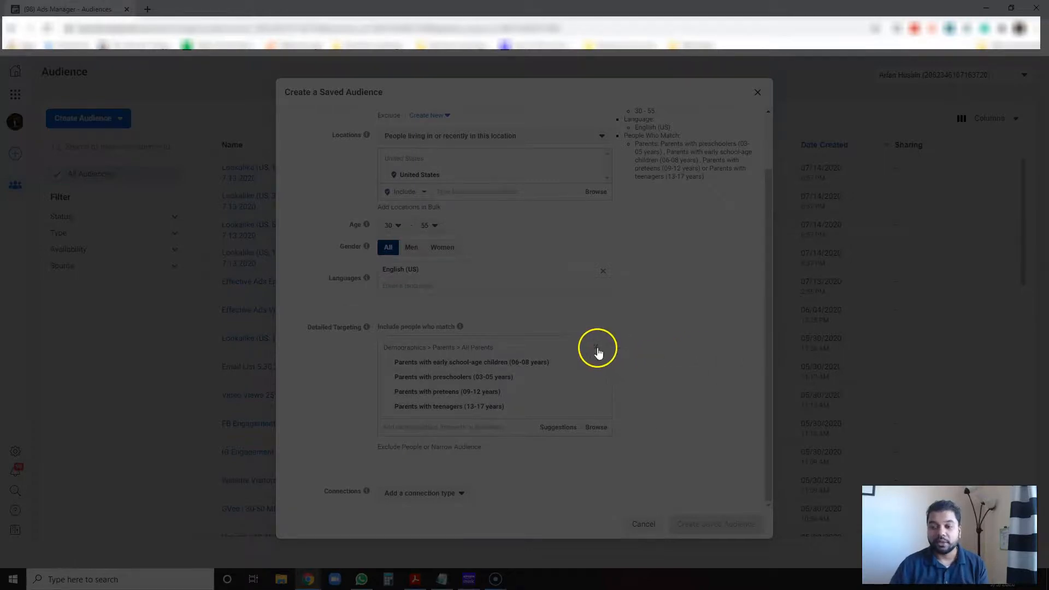
pyautogui.click(597, 348)
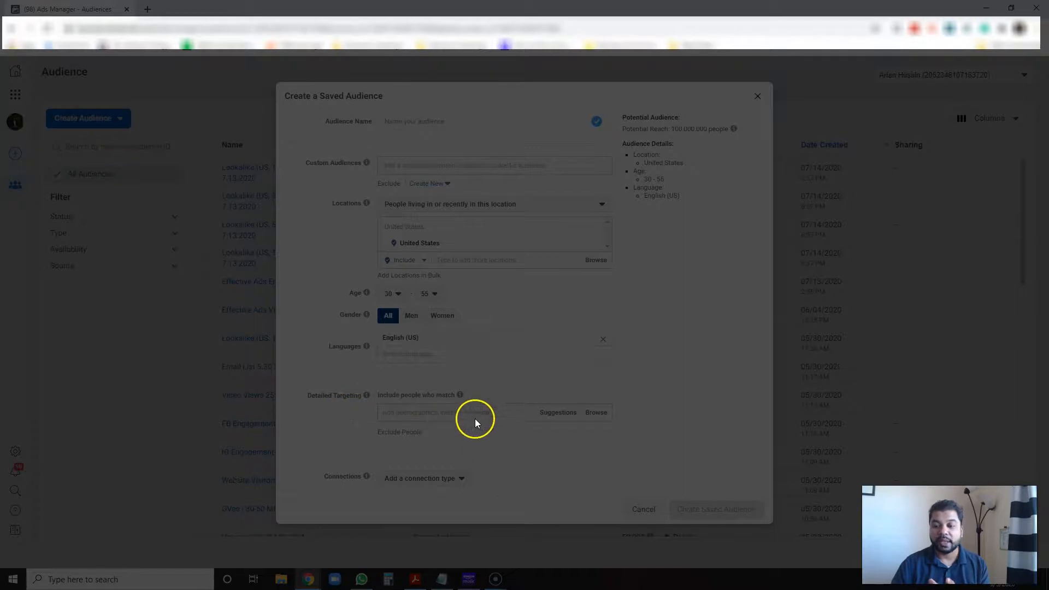
# - Browse the Interests categories, including the Fitness and wellness options, and close the list without selecting any
pyautogui.click(596, 414)
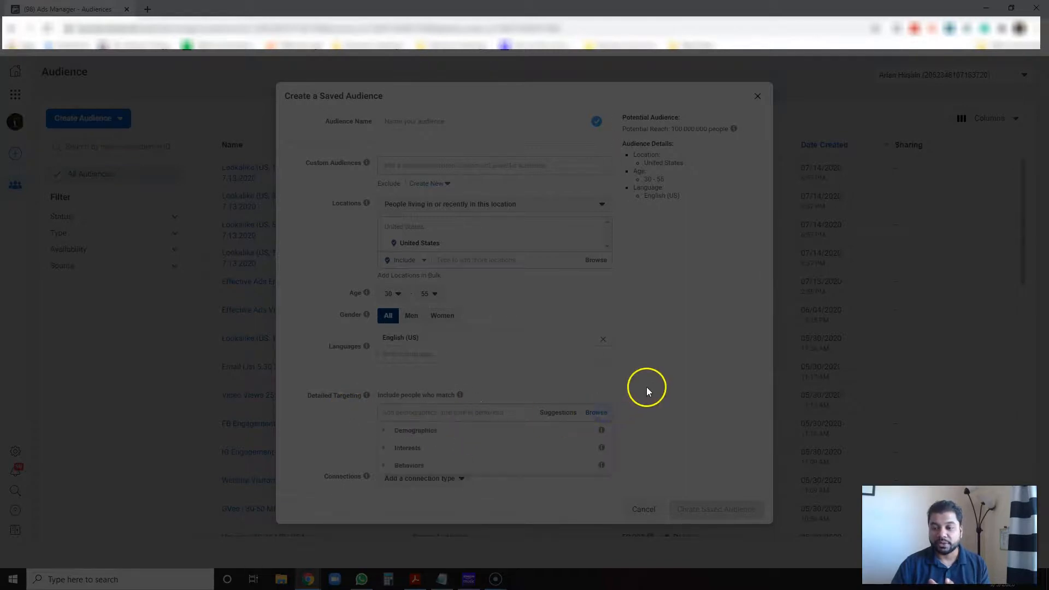
pyautogui.click(385, 448)
pyautogui.scroll(-1, 665, 408)
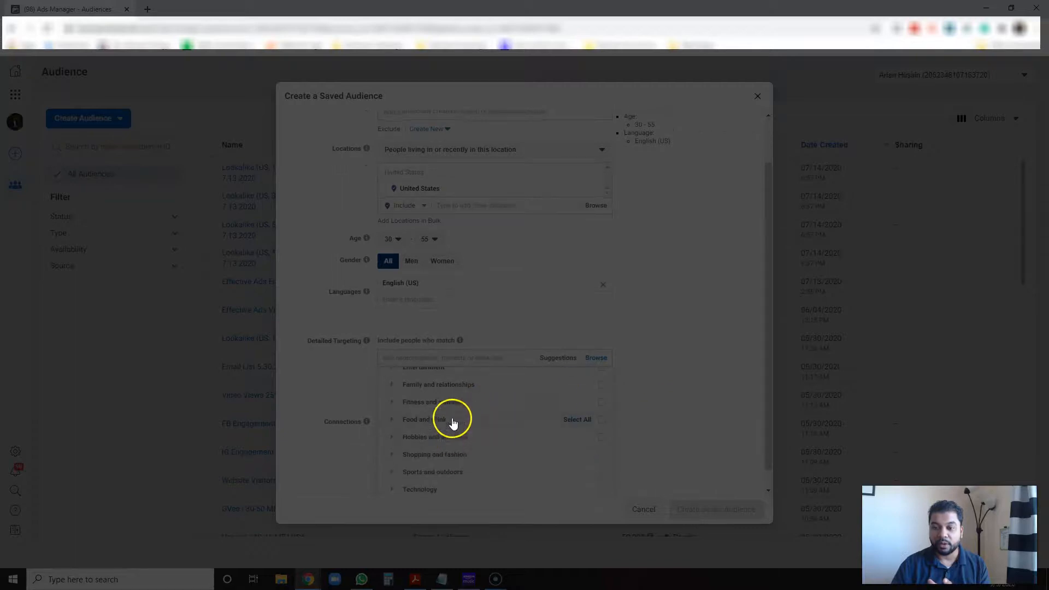
pyautogui.click(392, 406)
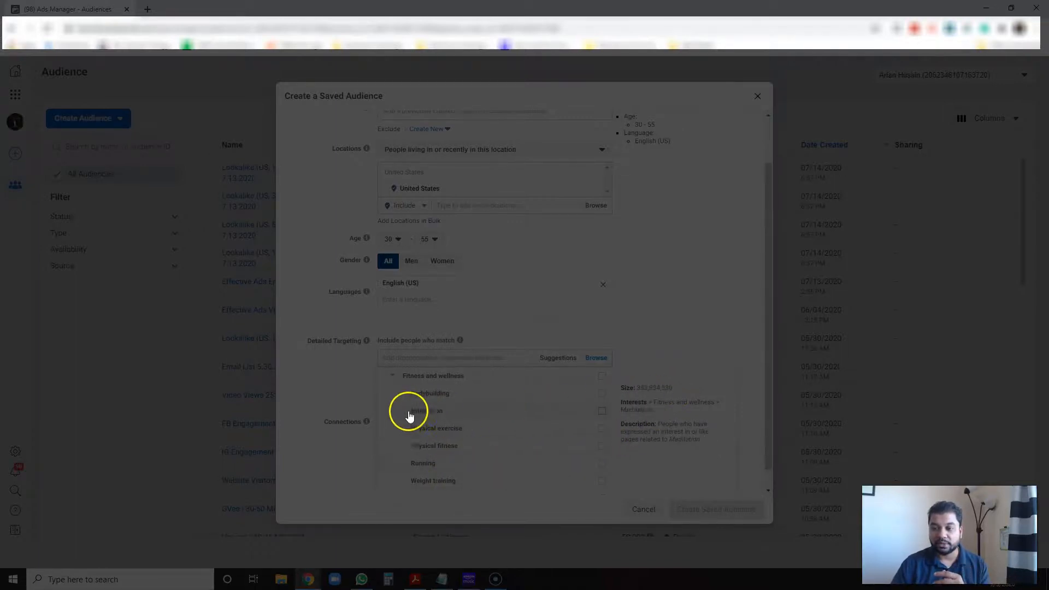
pyautogui.click(393, 377)
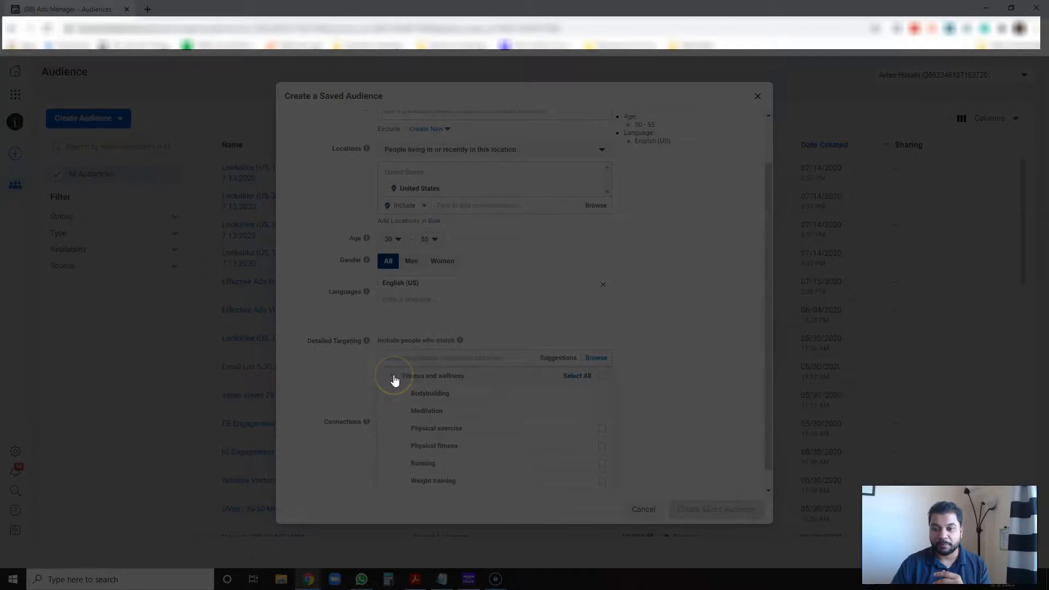
pyautogui.click(513, 435)
pyautogui.click(525, 431)
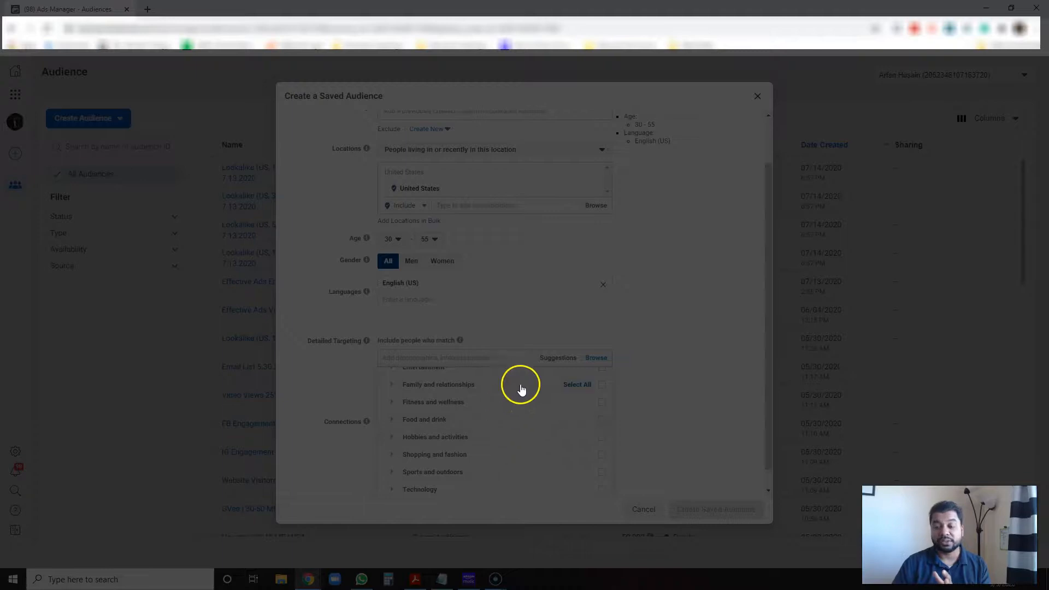
pyautogui.click(629, 345)
# - Browse the Behaviors categories, look at the options under Purchase behavior, and close the list without selecting any
pyautogui.click(449, 417)
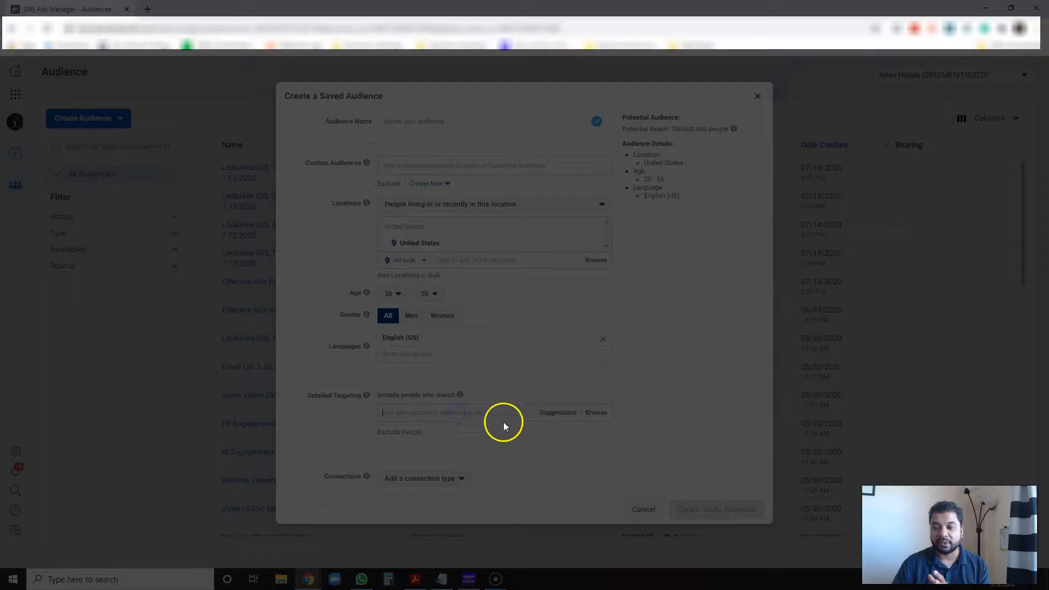
pyautogui.click(598, 411)
pyautogui.click(388, 466)
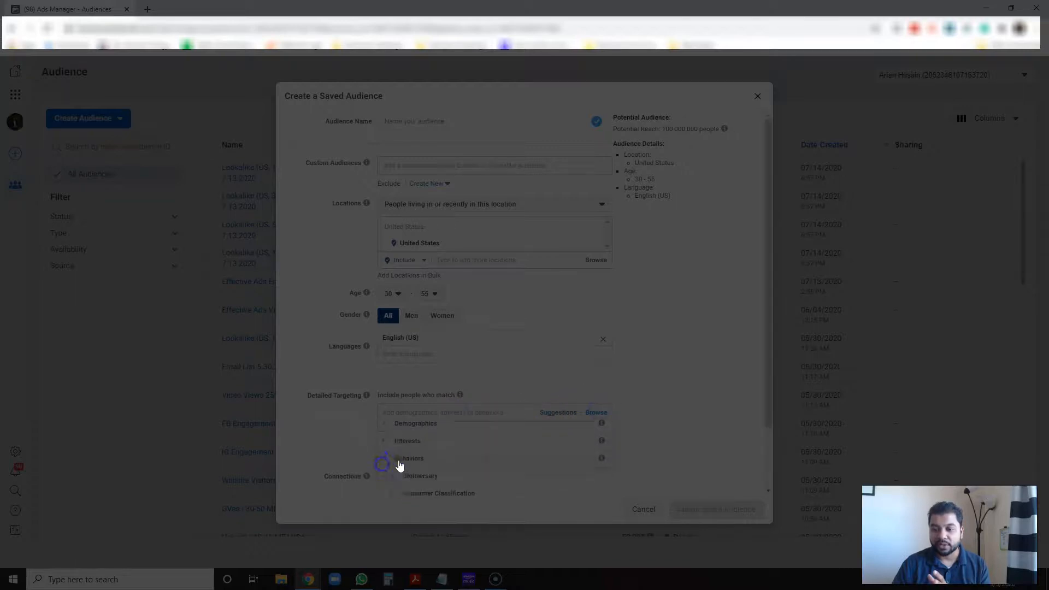
pyautogui.scroll(-1, 504, 424)
pyautogui.scroll(-2, 540, 433)
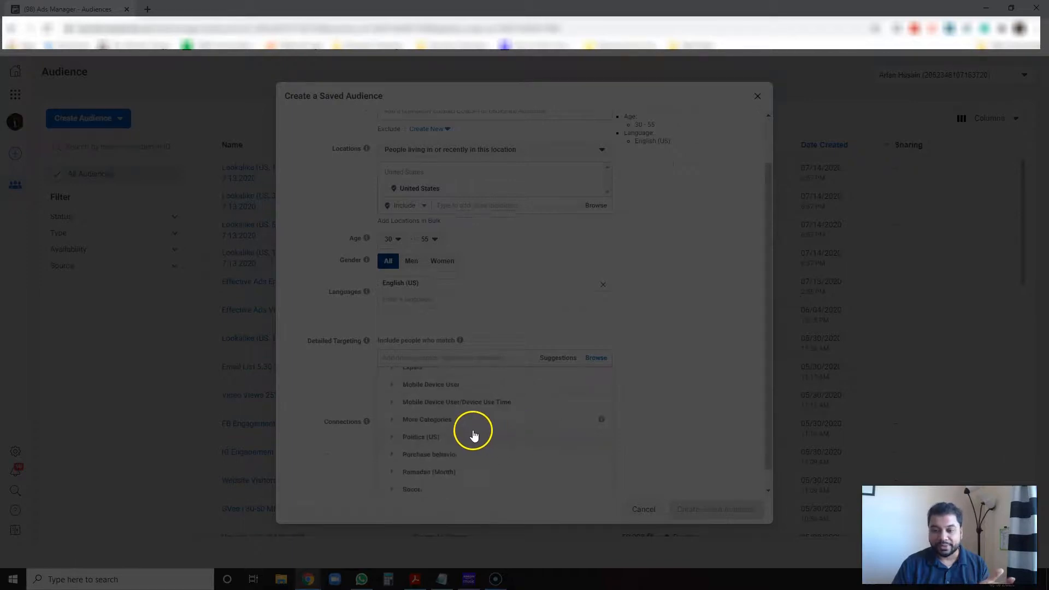
pyautogui.scroll(-1, 438, 435)
pyautogui.click(391, 435)
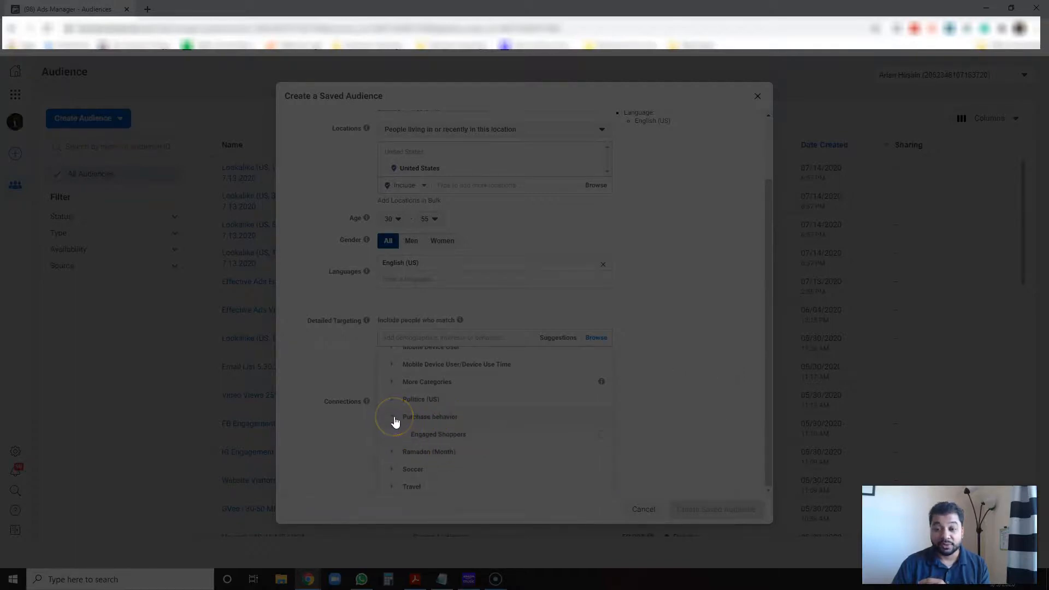
pyautogui.scroll(3, 395, 421)
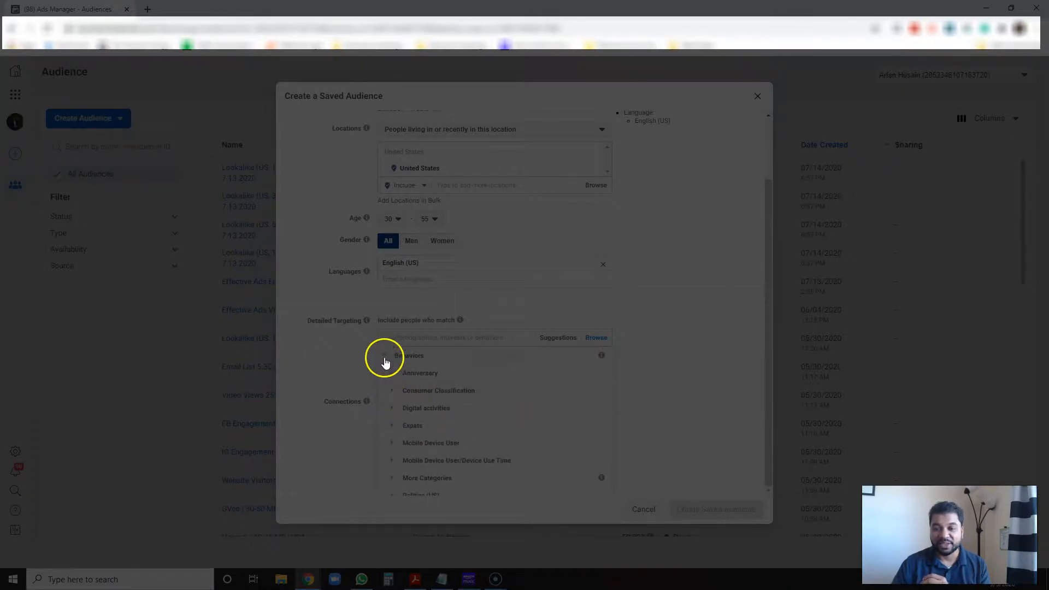
pyautogui.click(621, 355)
# - Search the detailed targeting for "engaged", look through the suggestions and their types, and close the list
pyautogui.click(437, 413)
pyautogui.write('engaged')
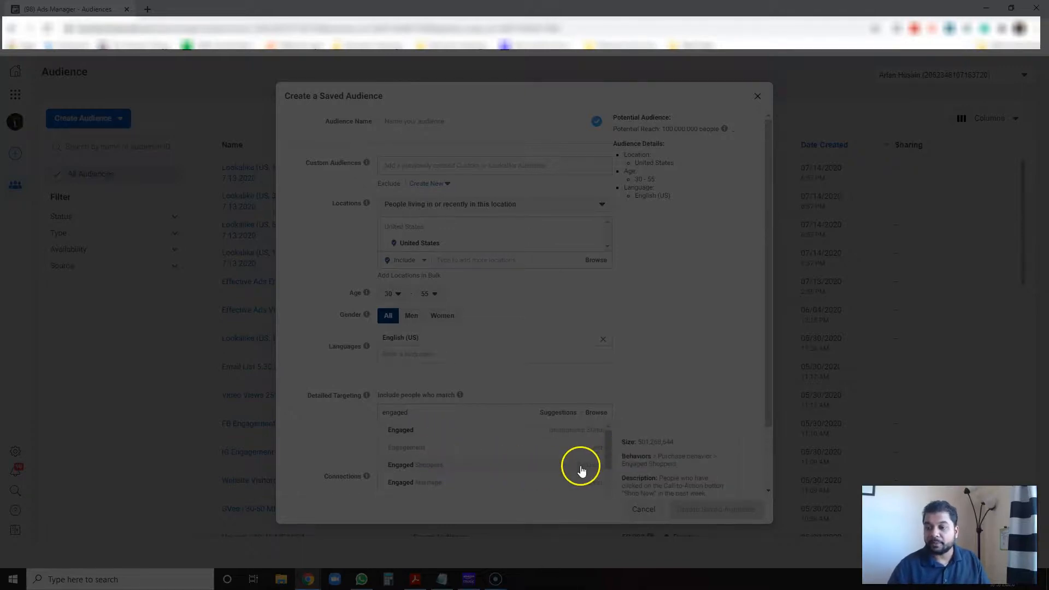
pyautogui.scroll(-3, 591, 465)
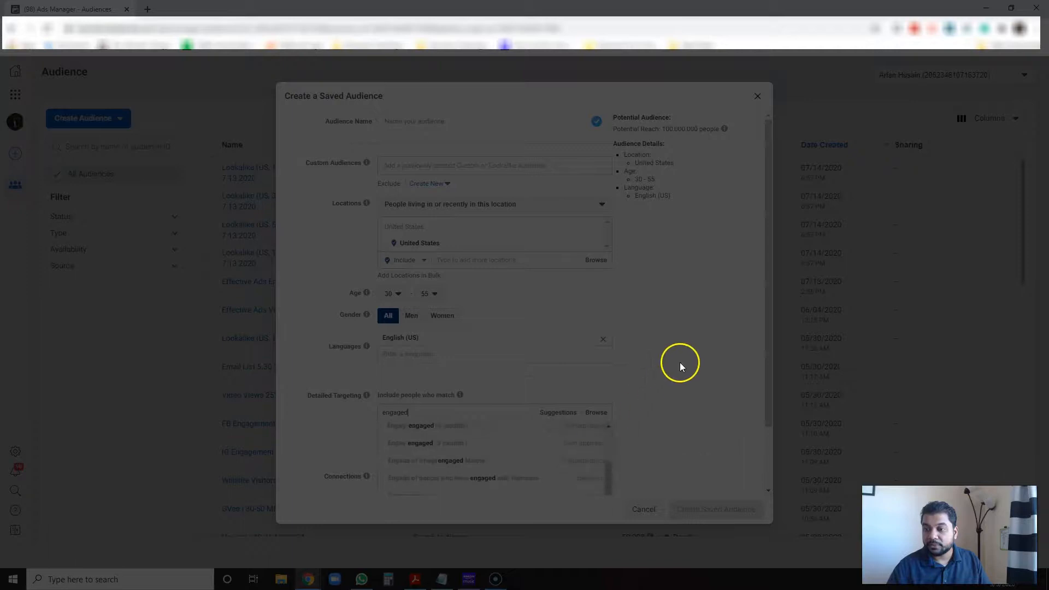
pyautogui.scroll(-2, 680, 362)
pyautogui.scroll(3, 494, 375)
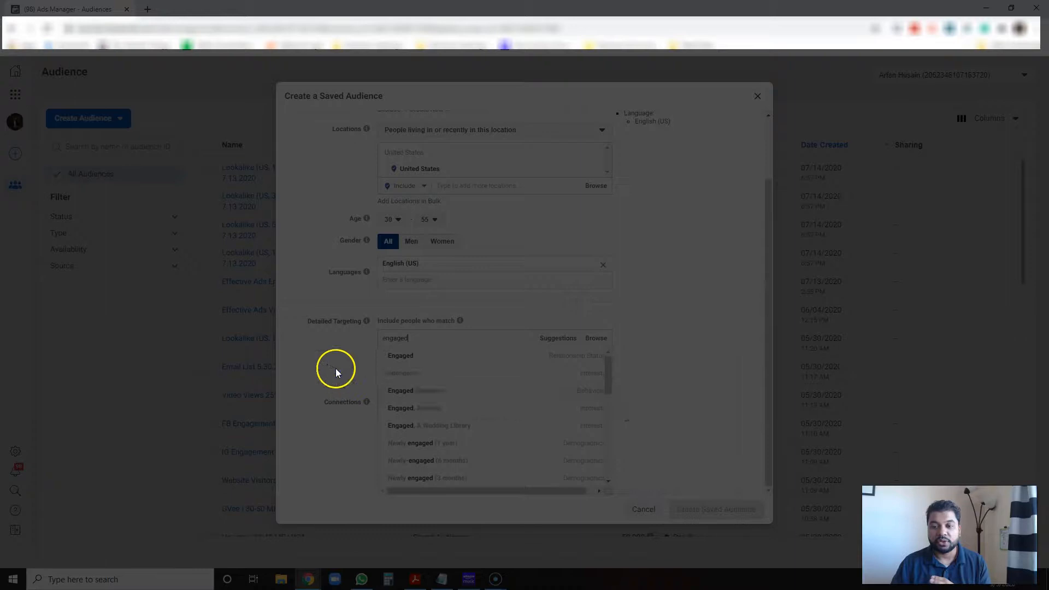
pyautogui.click(335, 368)
# - Try adding Amazon.com as an employer from a search for "amazon", and remove it from the detailed targeting
pyautogui.click(440, 417)
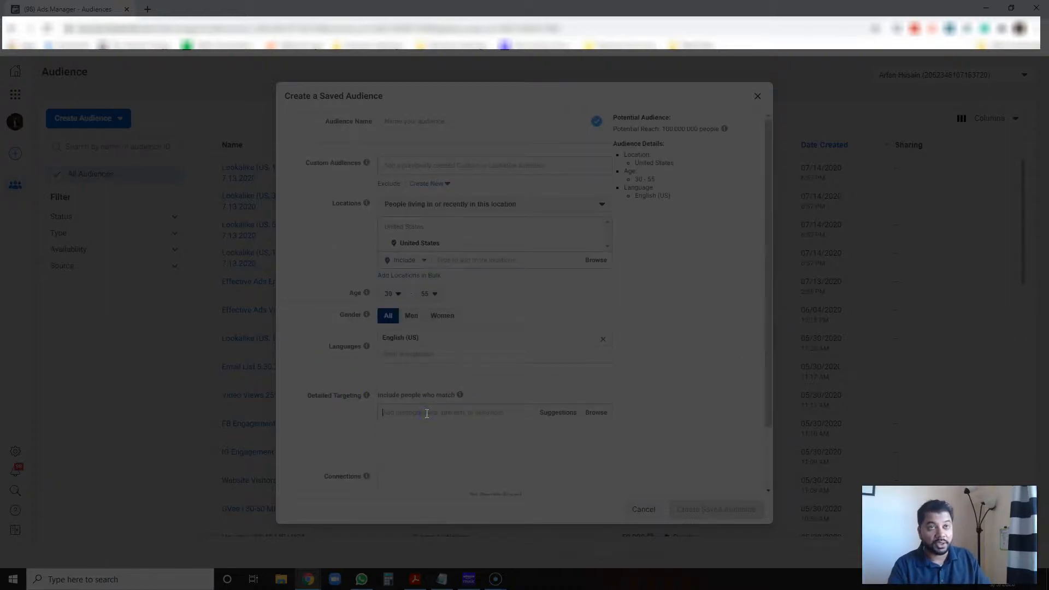
pyautogui.write('en')
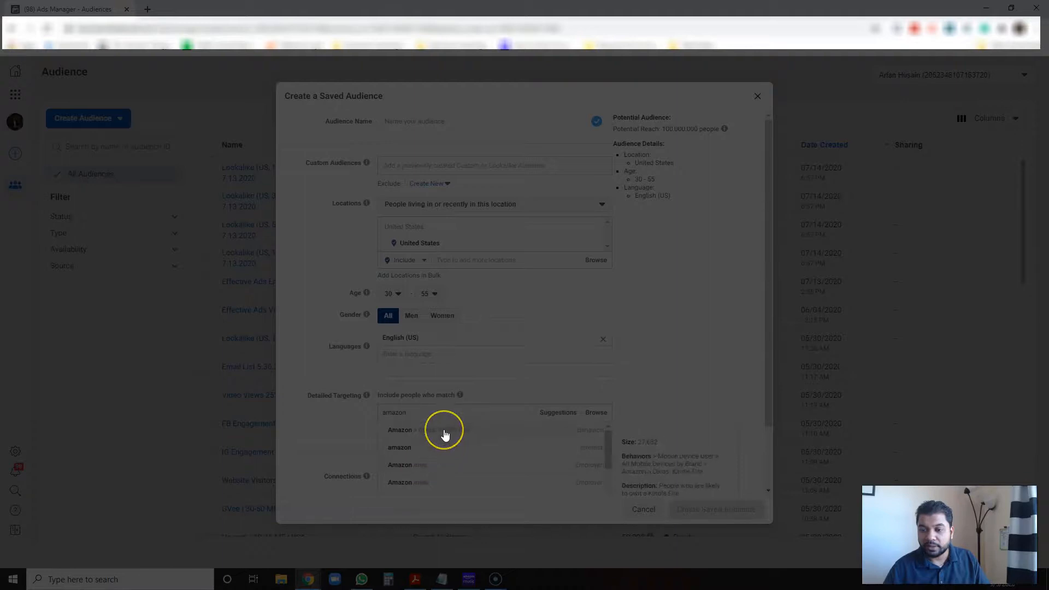
pyautogui.click(431, 465)
pyautogui.scroll(-1, 686, 379)
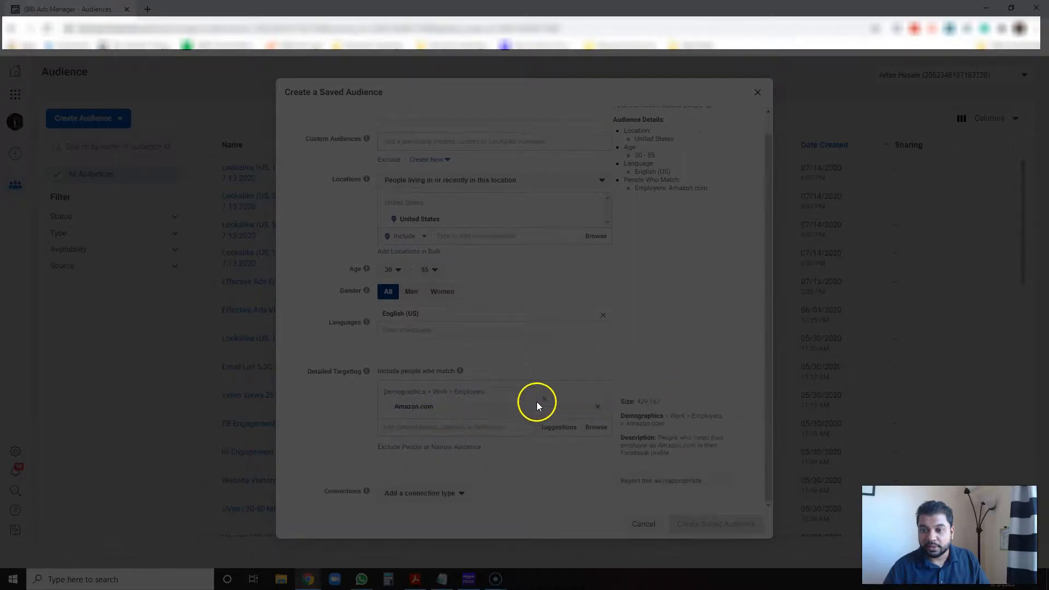
pyautogui.click(598, 406)
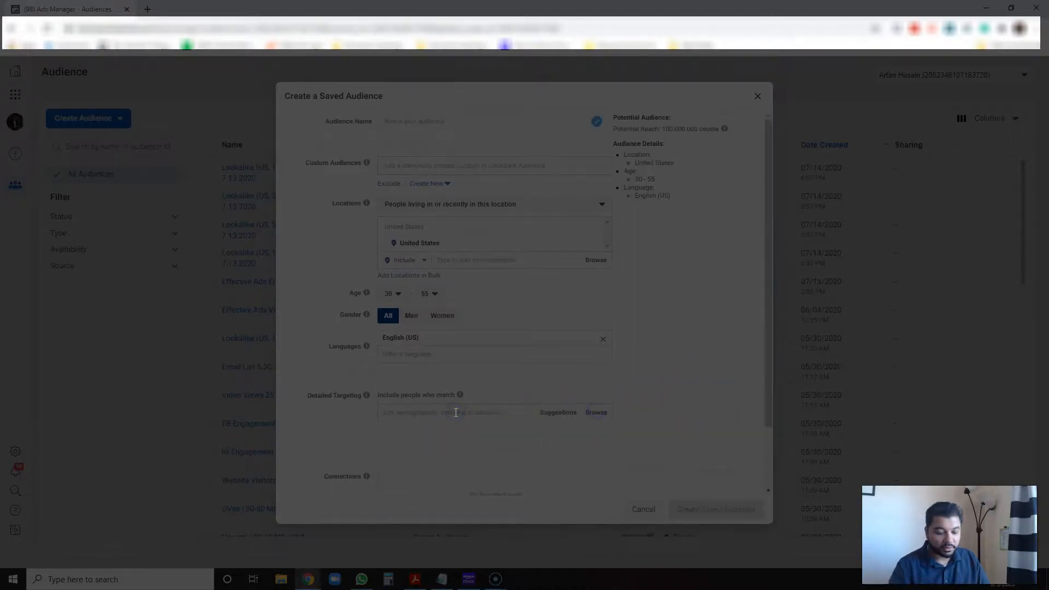
# - Search the detailed targeting for "amazon" and add the Amazon.com interest
pyautogui.write('amazon')
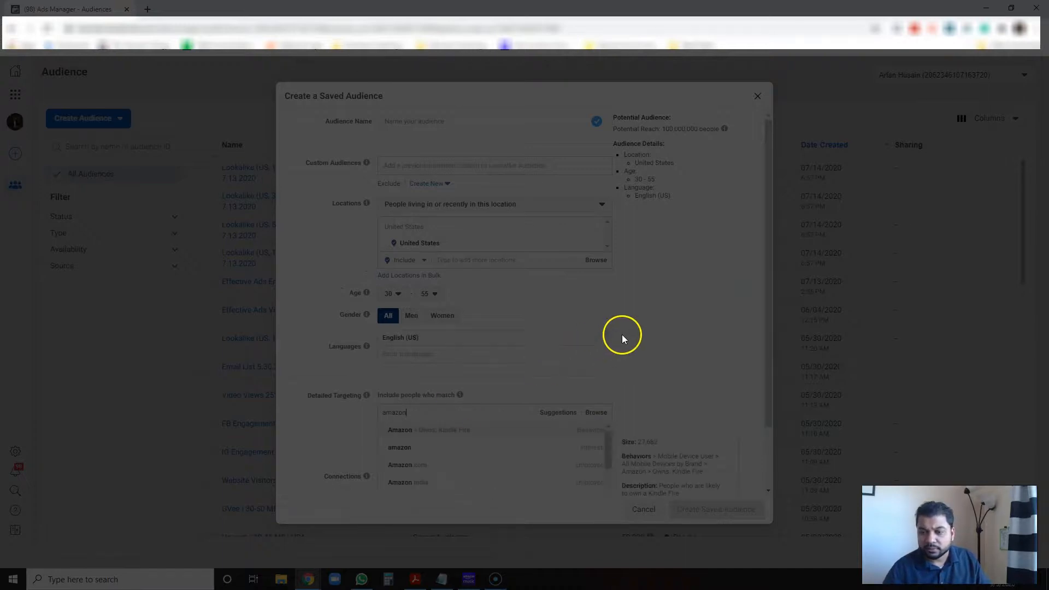
pyautogui.scroll(-2, 650, 325)
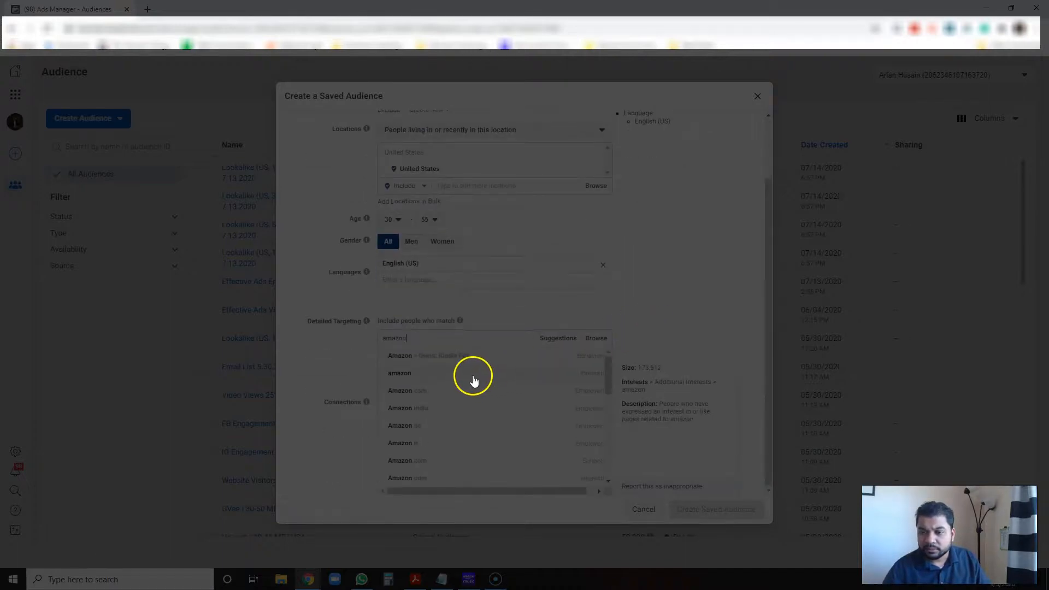
pyautogui.click(452, 478)
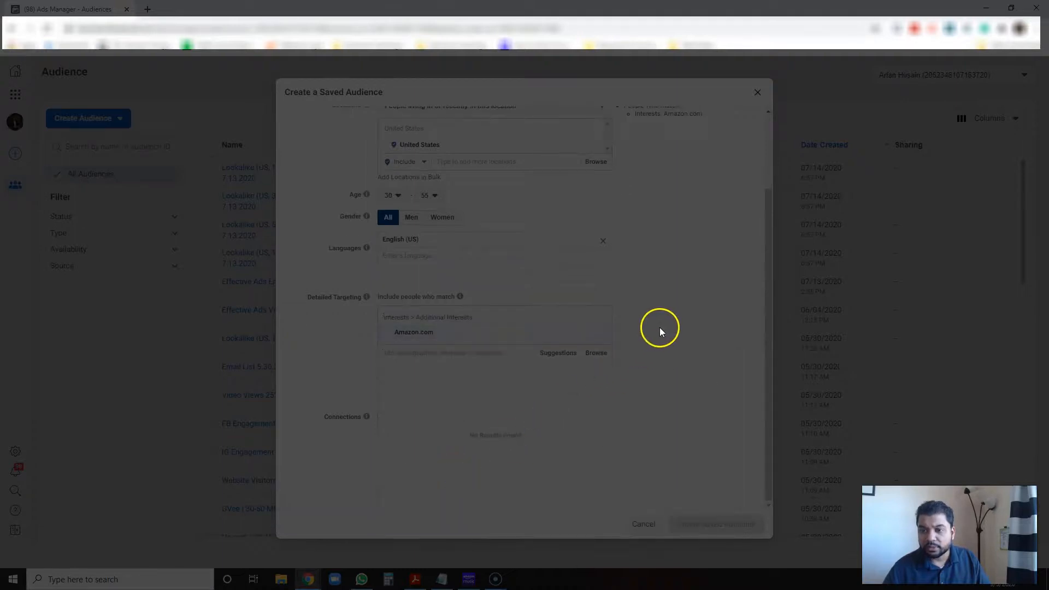
# - Search for "amazon" again and examine the suggested interests, employers and behaviors alongside the Amazon.com interest details
pyautogui.click(437, 423)
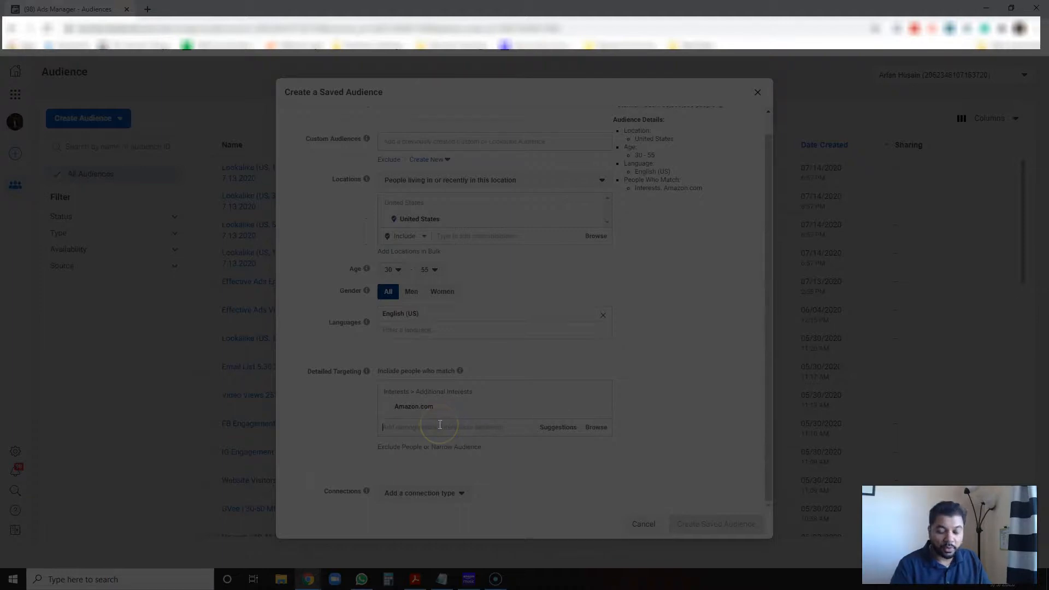
pyautogui.write('amazon')
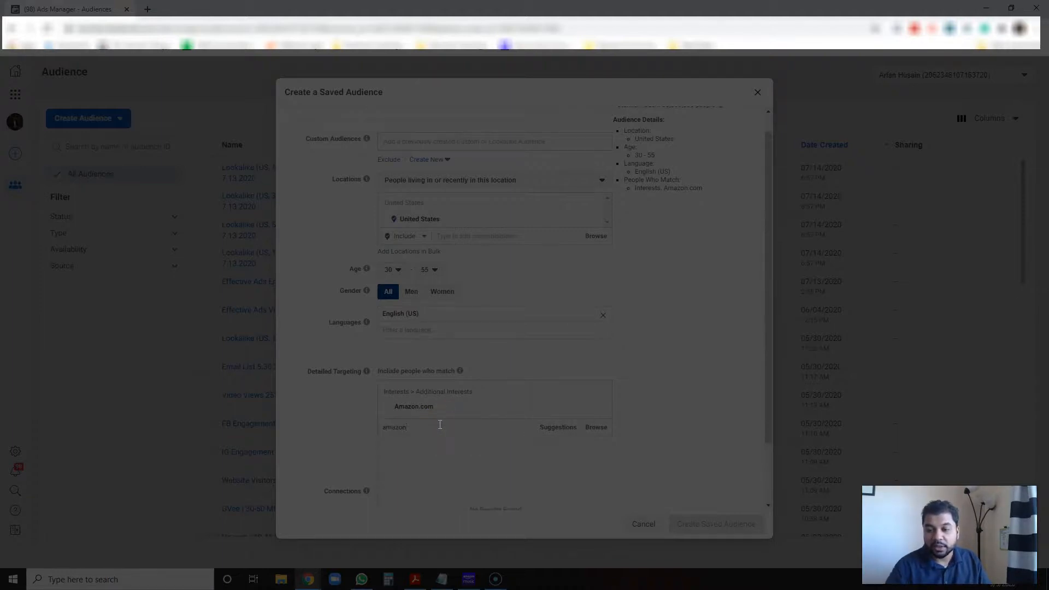
pyautogui.scroll(-2, 599, 385)
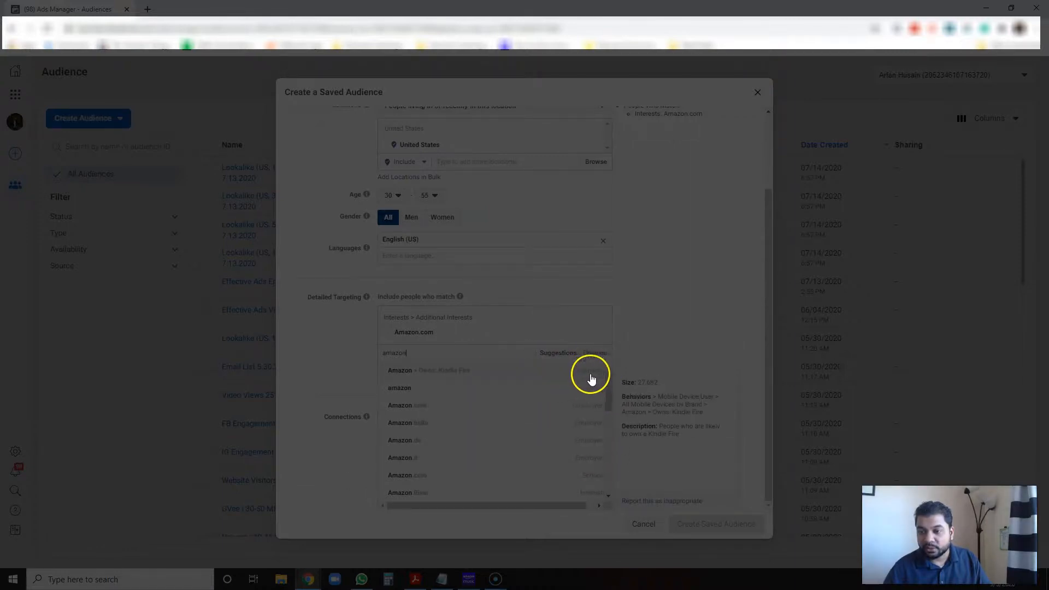
pyautogui.scroll(-1, 550, 426)
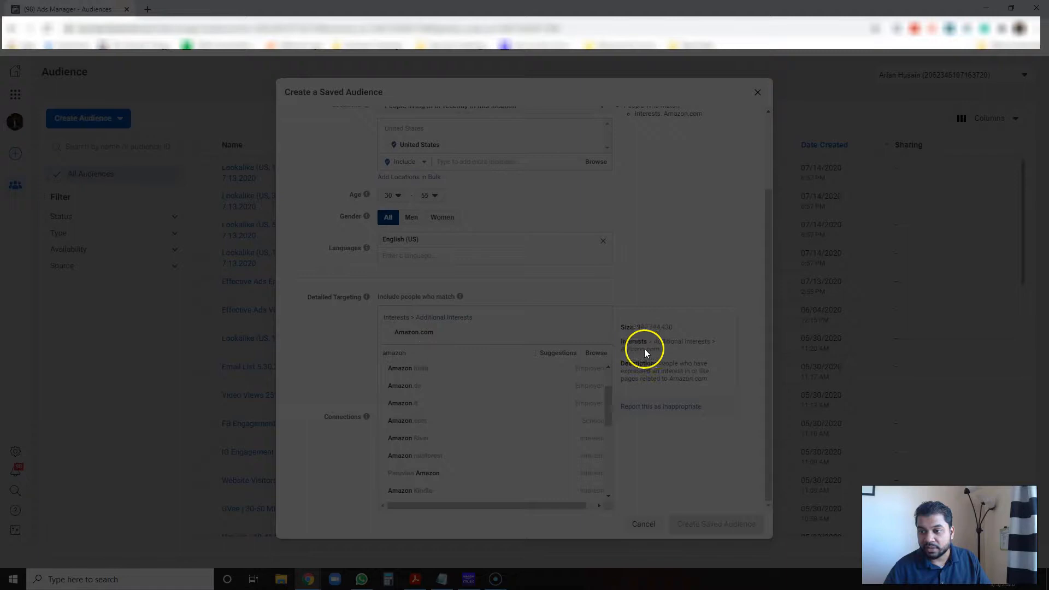
pyautogui.scroll(1, 480, 398)
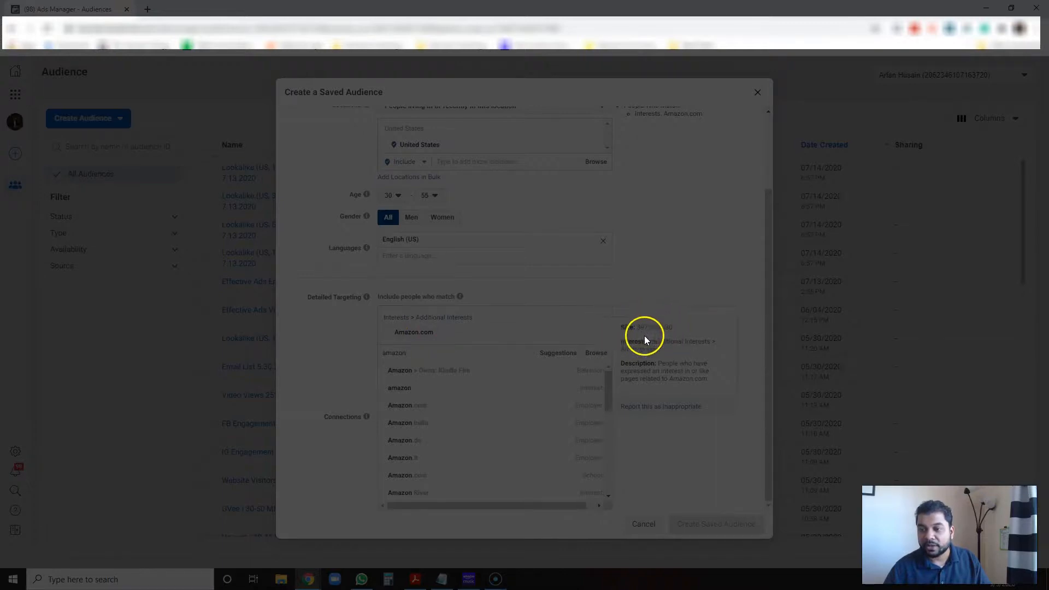
# - Narrow the detailed targeting so people must also match the Engaged Shoppers purchase behavior
pyautogui.click(658, 278)
pyautogui.moveTo(585, 405)
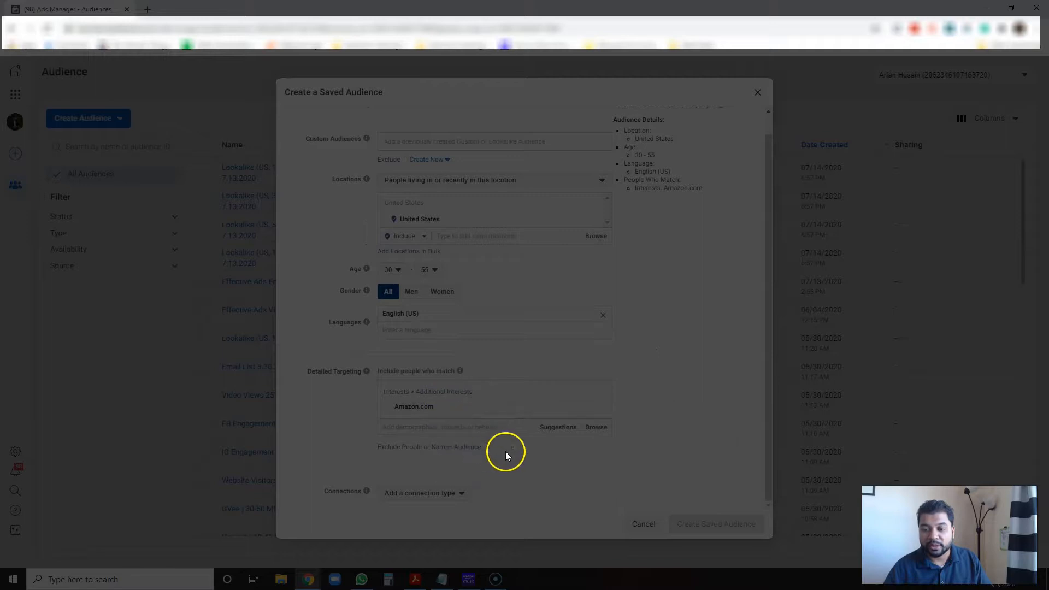
pyautogui.click(468, 447)
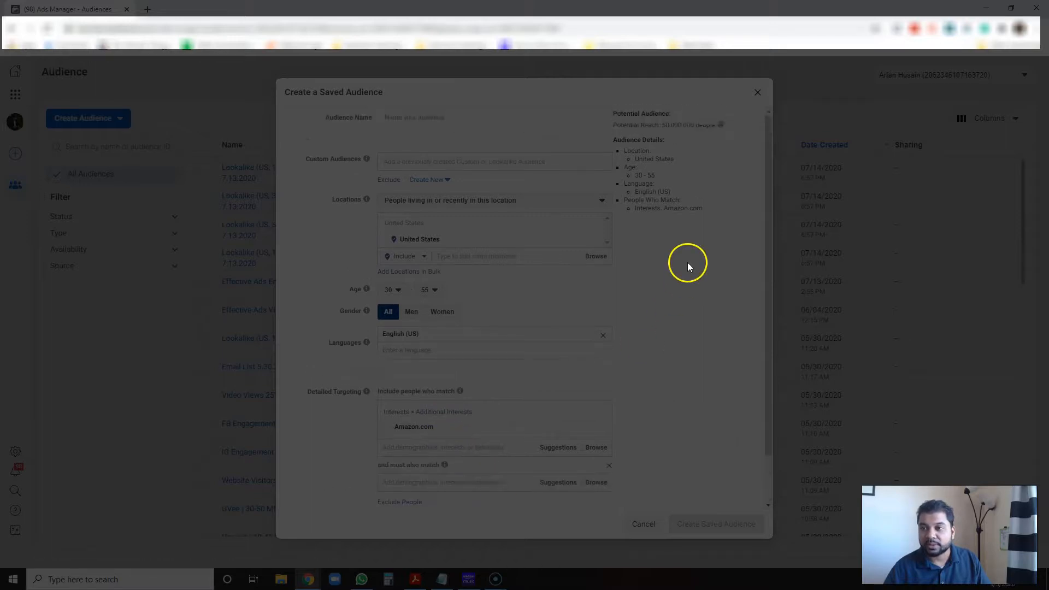
pyautogui.scroll(-1, 546, 355)
pyautogui.click(454, 428)
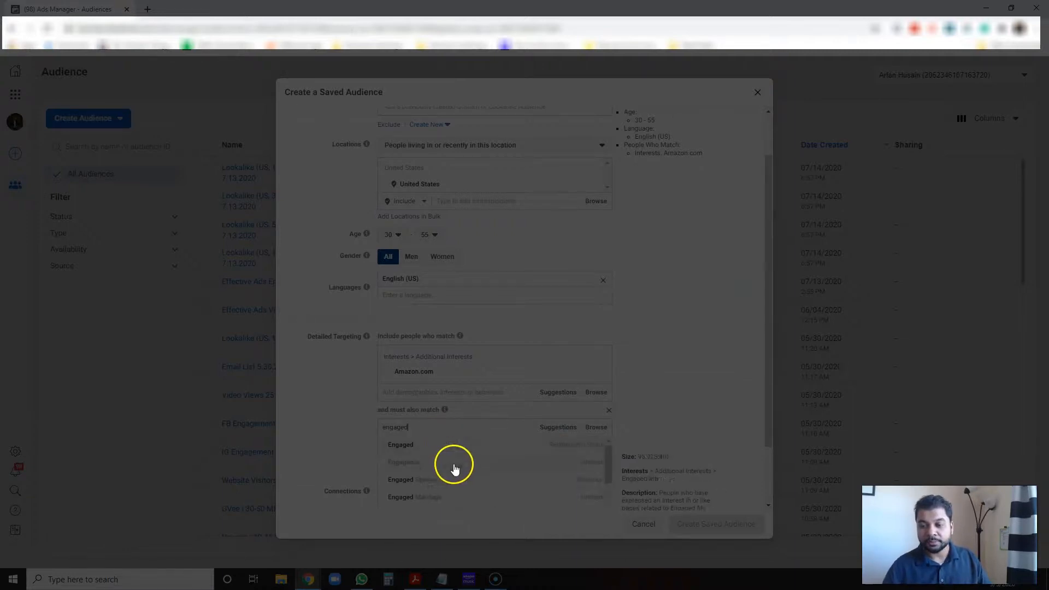
pyautogui.click(427, 480)
pyautogui.scroll(3, 713, 389)
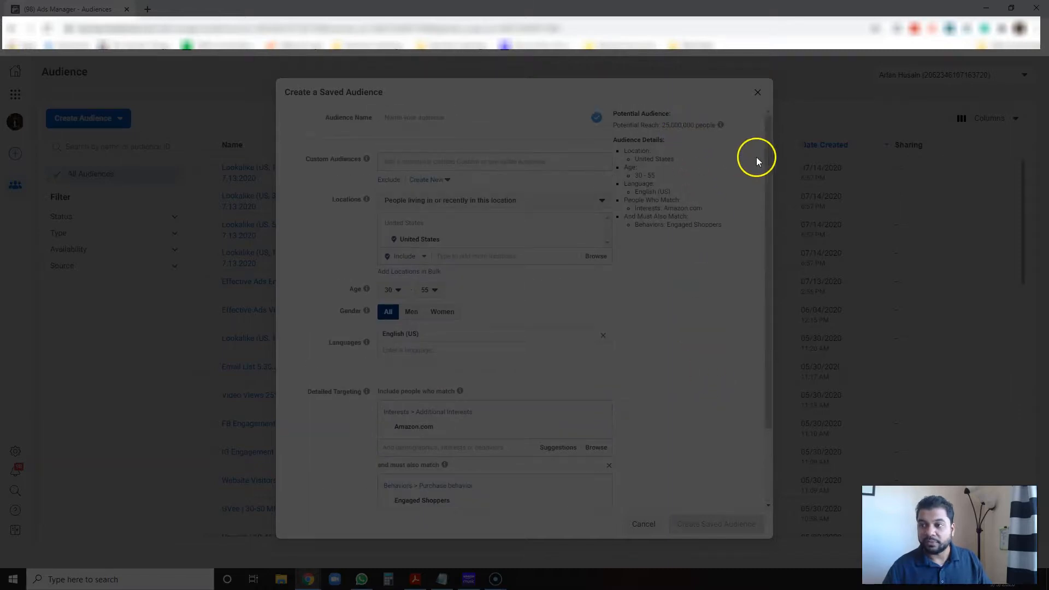
# - Exclude people matching the Parenting interest from the audience, and close the saved audience form without saving it
pyautogui.scroll(-3, 710, 295)
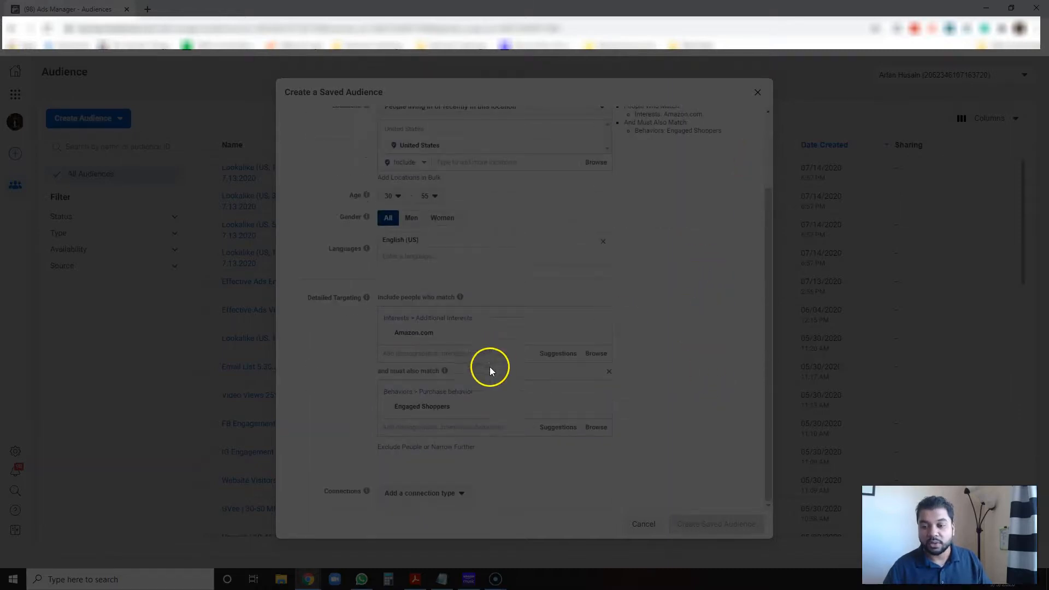
pyautogui.click(403, 448)
pyautogui.click(458, 476)
pyautogui.write('parent')
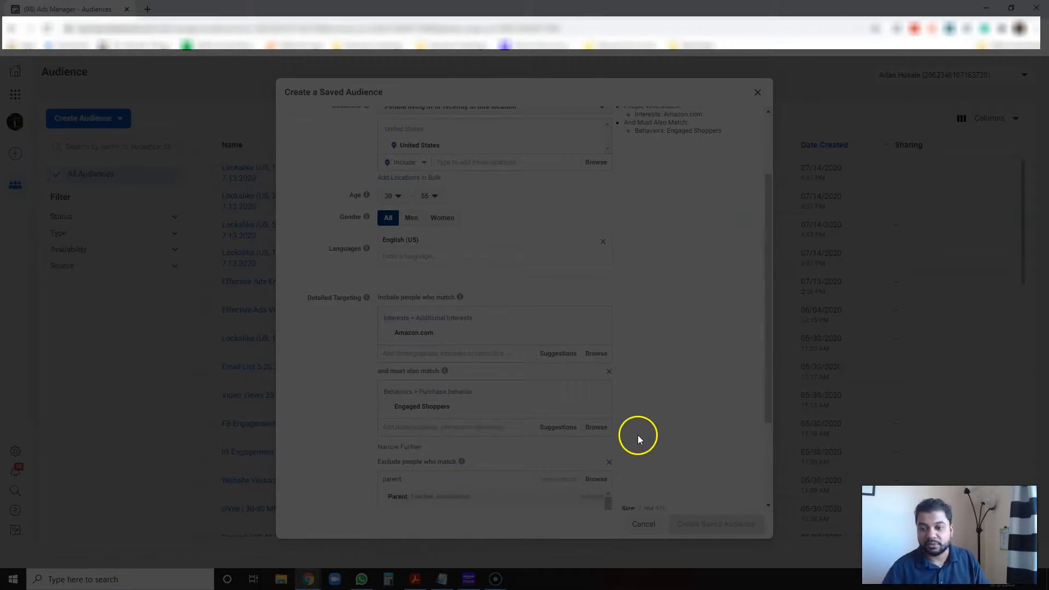
pyautogui.scroll(-2, 640, 434)
pyautogui.scroll(-1, 492, 429)
pyautogui.scroll(-1, 490, 433)
pyautogui.scroll(2, 490, 454)
pyautogui.click(438, 414)
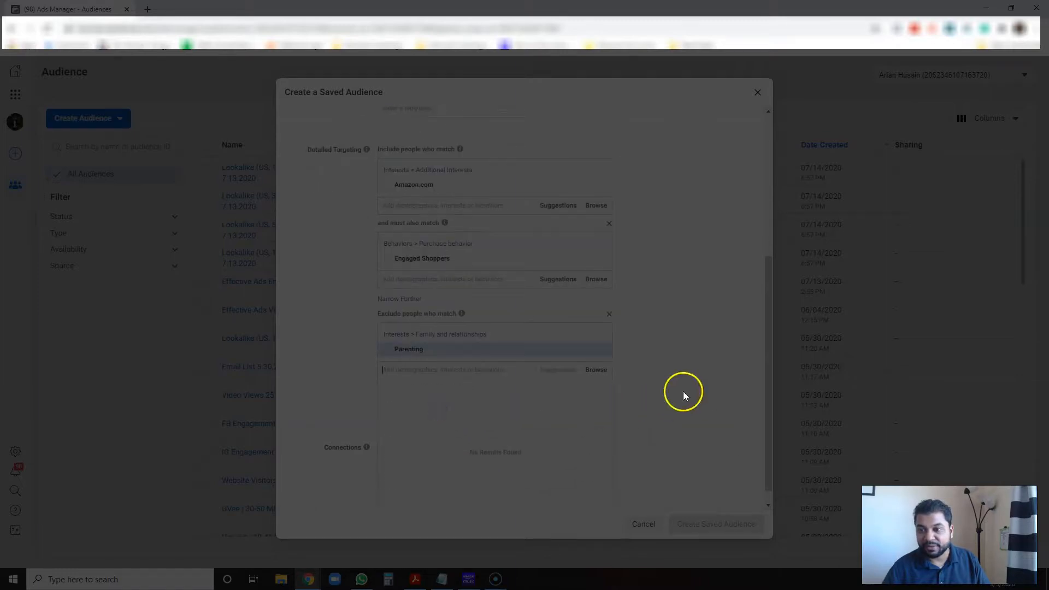
pyautogui.scroll(4, 711, 384)
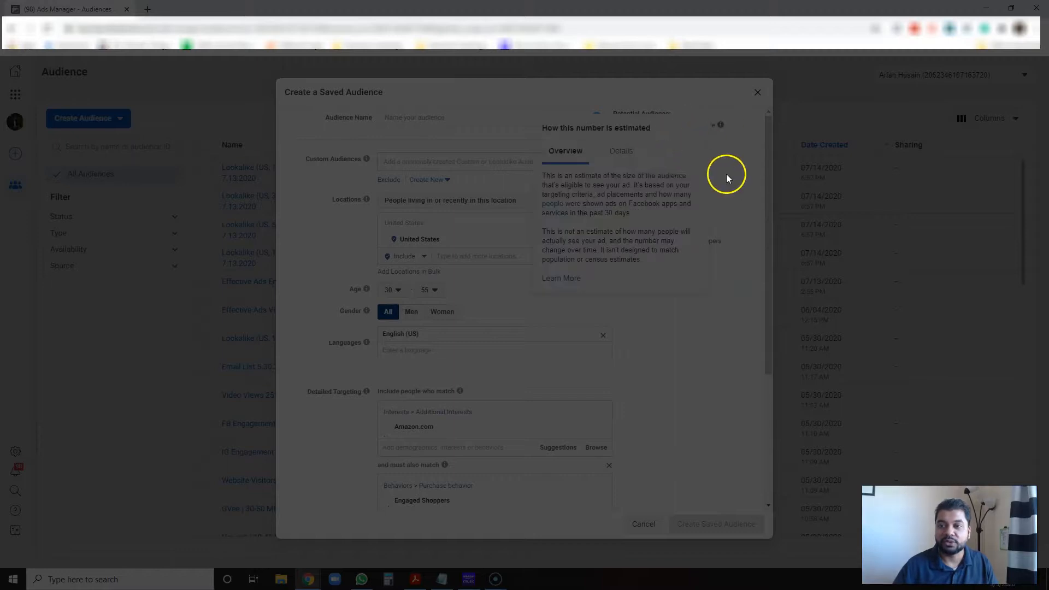
pyautogui.click(414, 118)
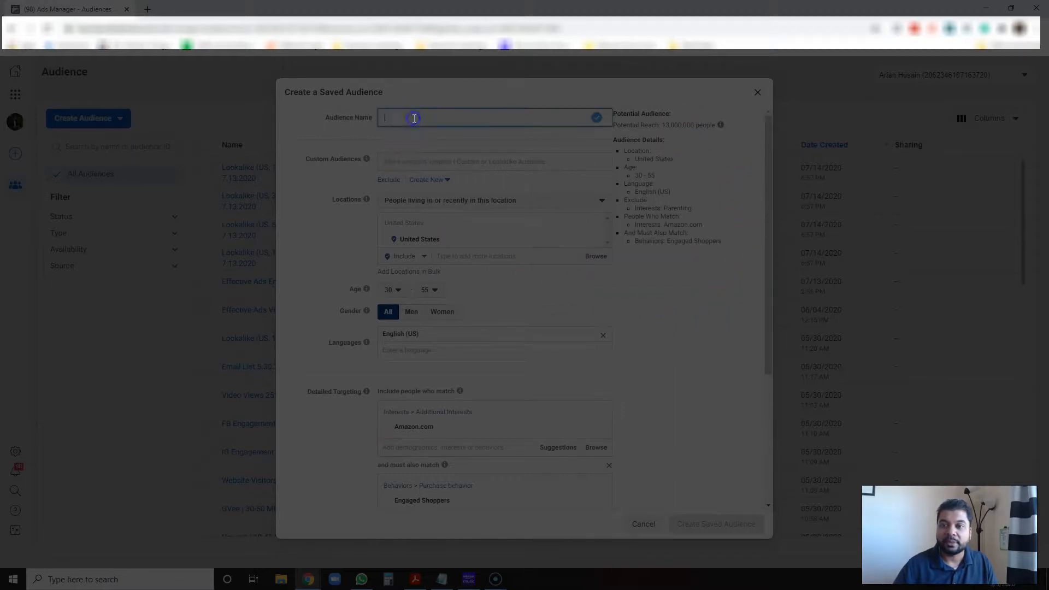
pyautogui.click(758, 94)
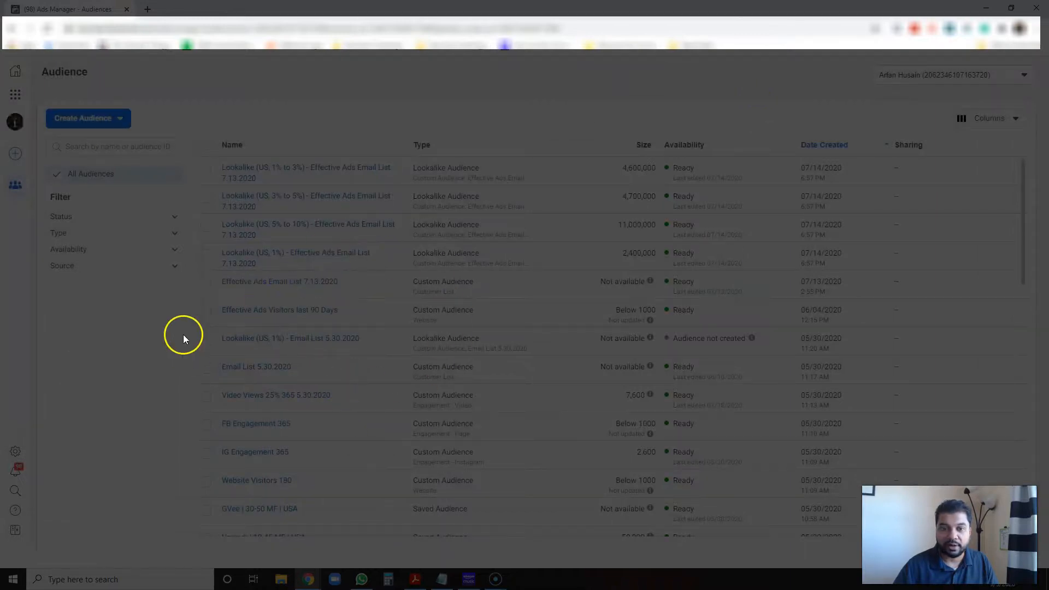
# - Filter the audience list by type to Saved Audience and look through the names of the saved audiences
pyautogui.click(173, 266)
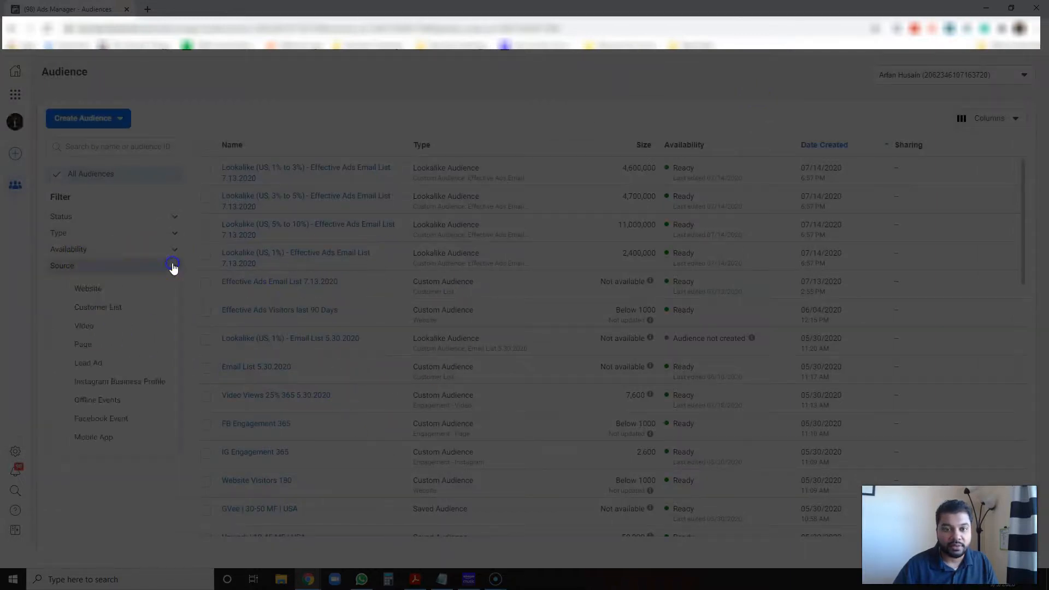
pyautogui.click(173, 267)
pyautogui.click(173, 234)
pyautogui.click(65, 294)
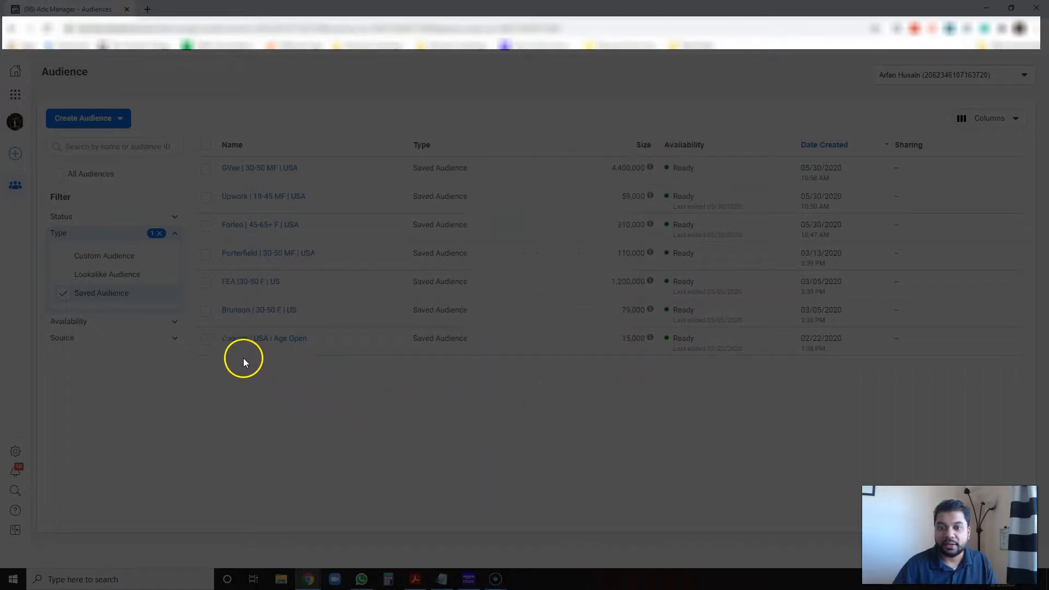
pyautogui.moveTo(257, 343)
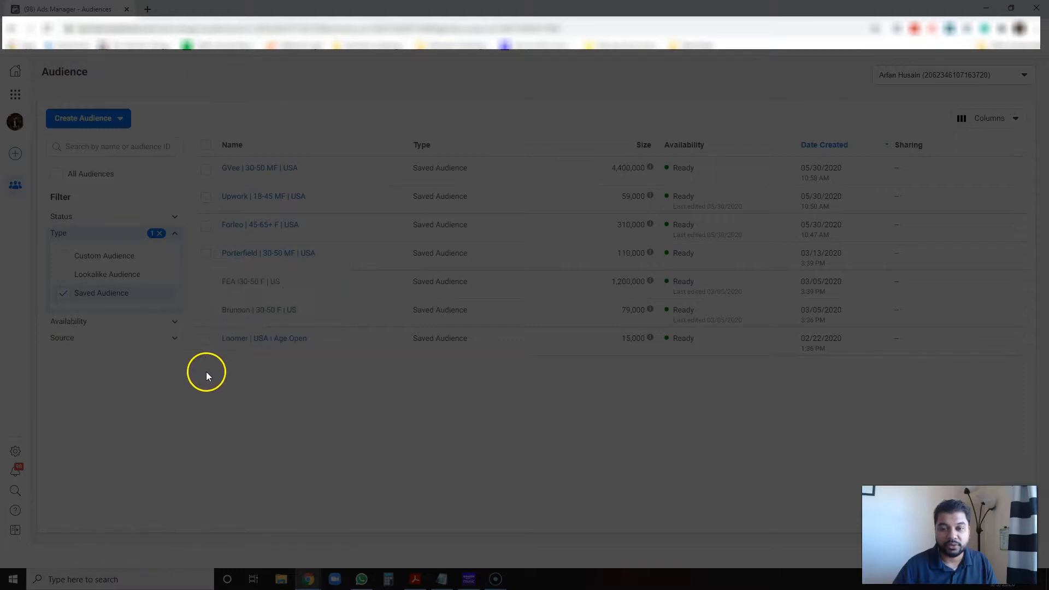
pyautogui.moveTo(228, 173)
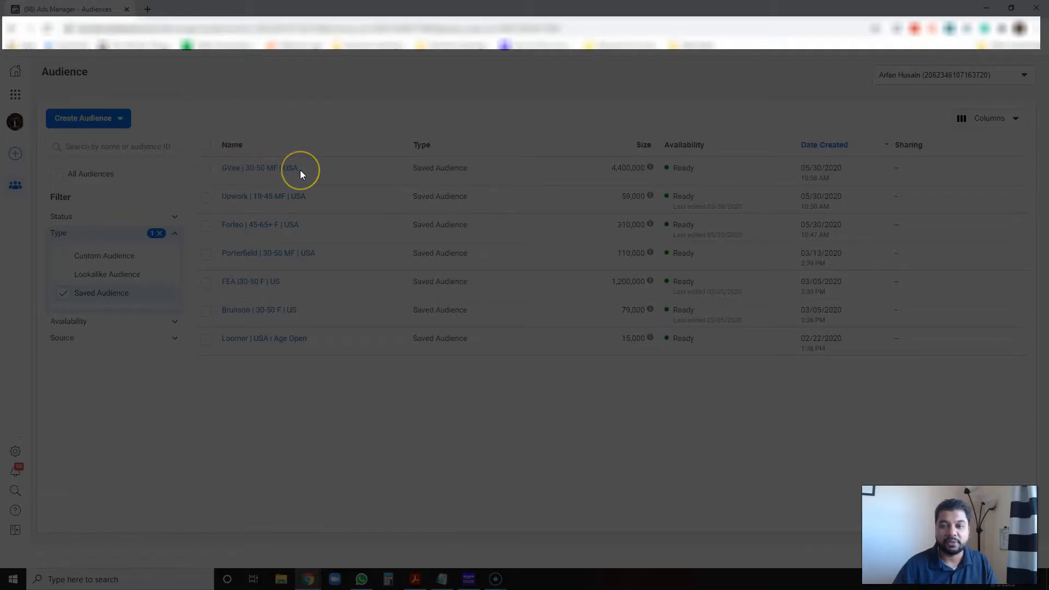
pyautogui.moveTo(277, 152)
# - Switch from Audiences to the campaign list and open the ad sets of the Effective Ads Guide campaign
pyautogui.click(13, 97)
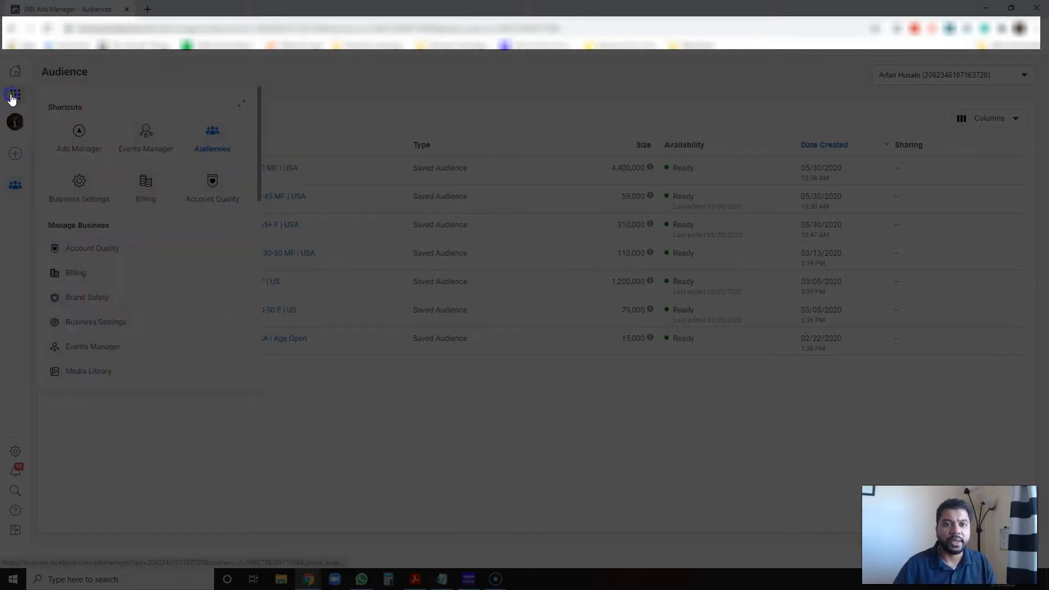
pyautogui.click(82, 133)
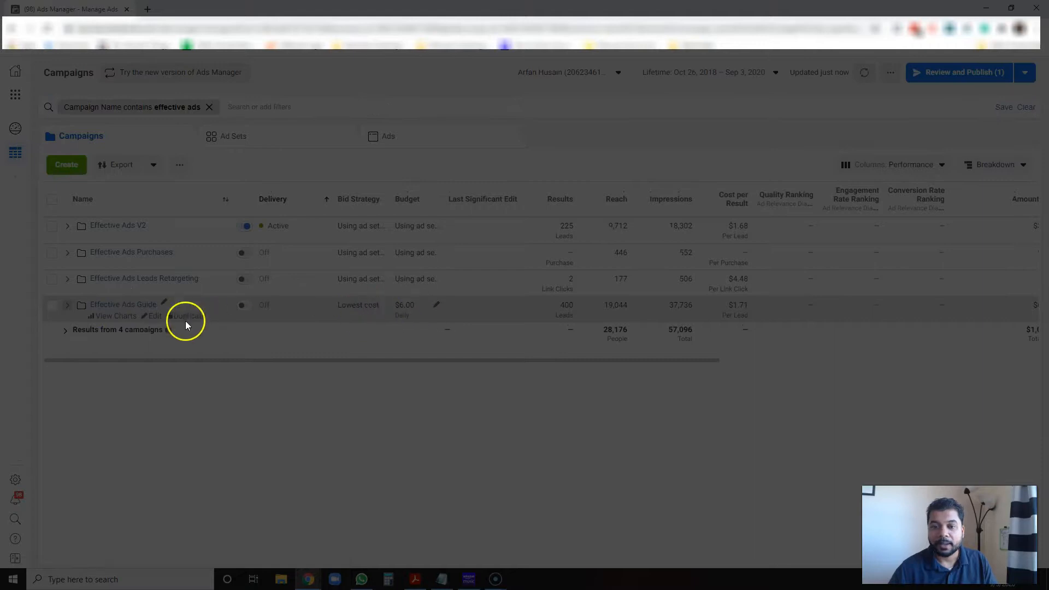
pyautogui.click(67, 306)
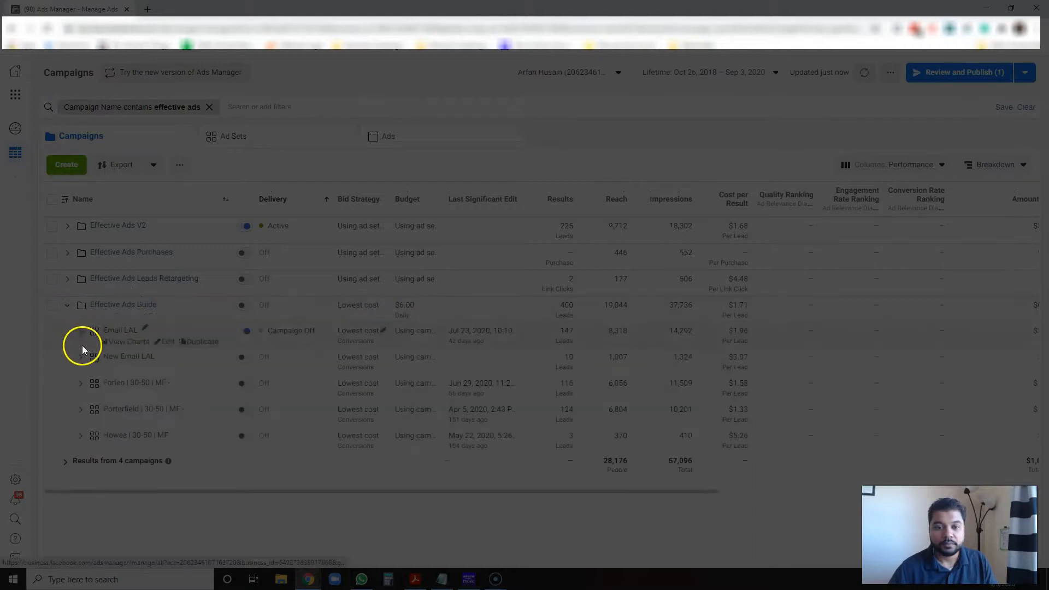
pyautogui.click(109, 306)
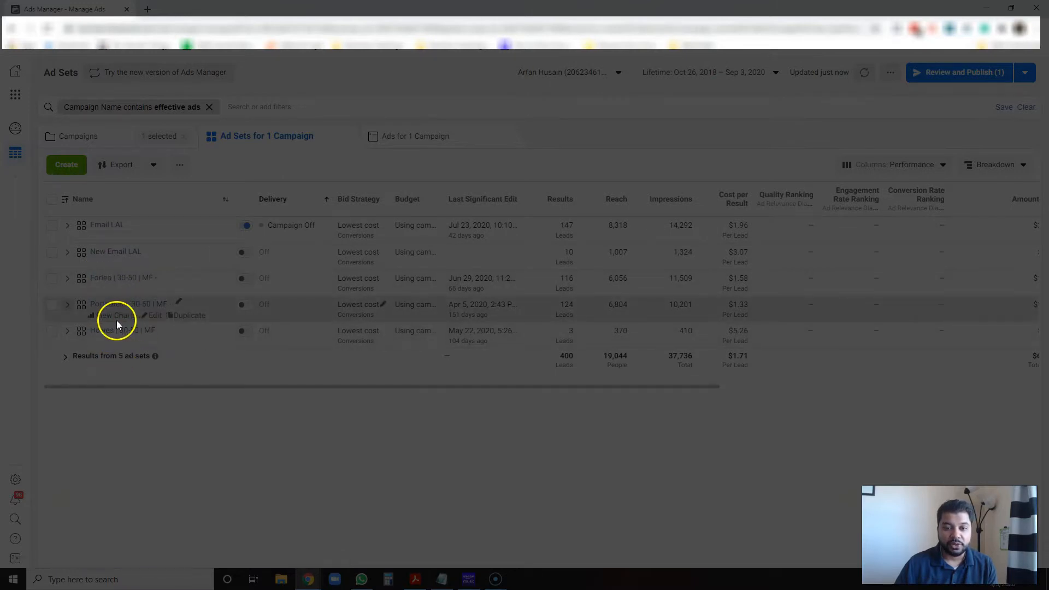
# - Open the Howes | 30-50 | MF ad set for editing and review its audience settings and the selectable custom audiences
pyautogui.click(154, 343)
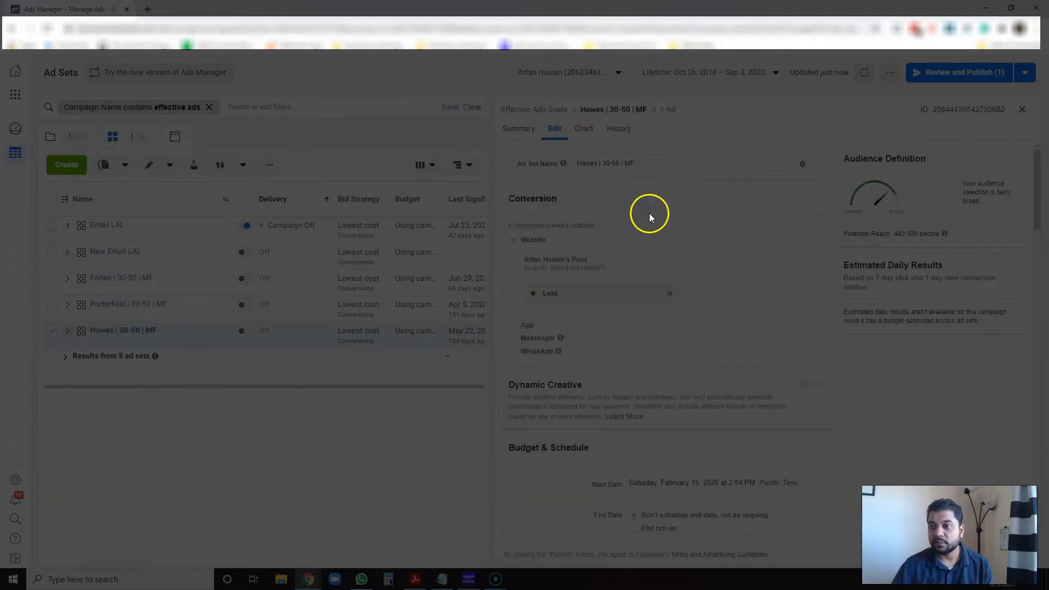
pyautogui.scroll(-7, 768, 283)
pyautogui.scroll(-2, 768, 280)
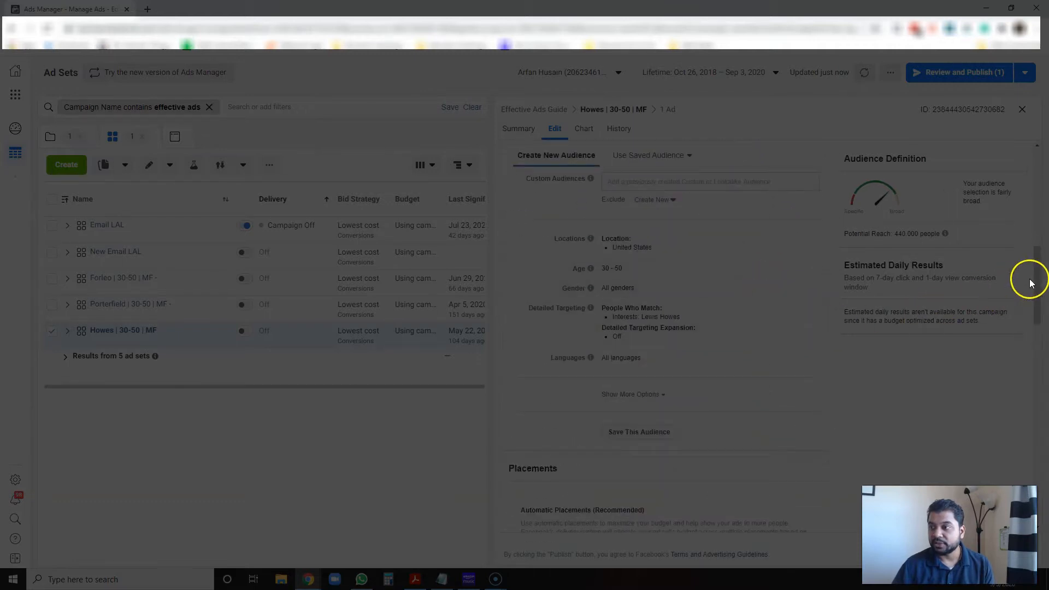
pyautogui.scroll(1, 1037, 274)
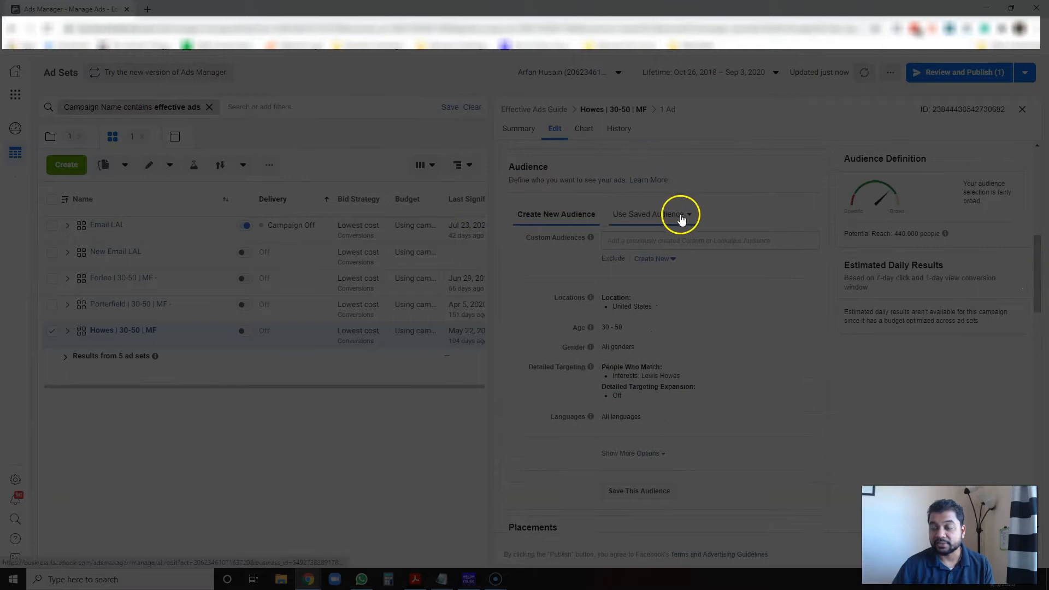
pyautogui.moveTo(595, 240)
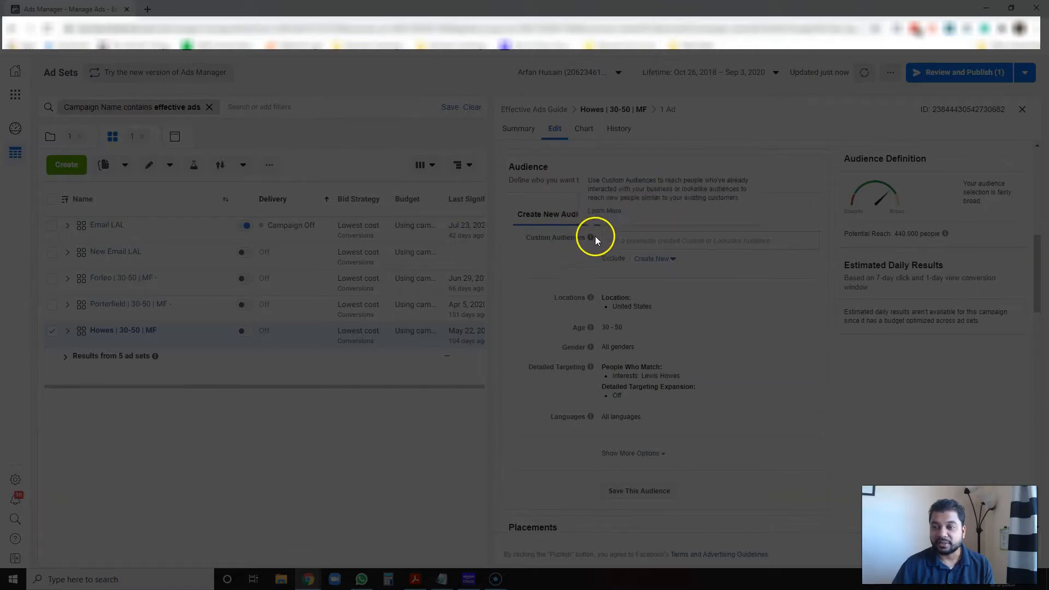
pyautogui.click(671, 240)
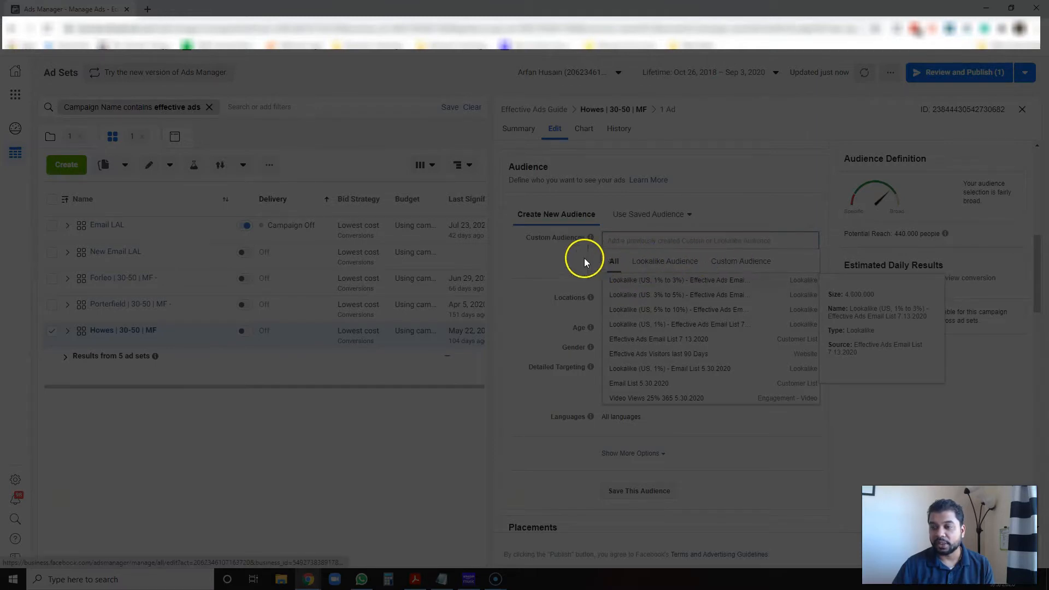
pyautogui.click(557, 255)
pyautogui.scroll(-1, 568, 255)
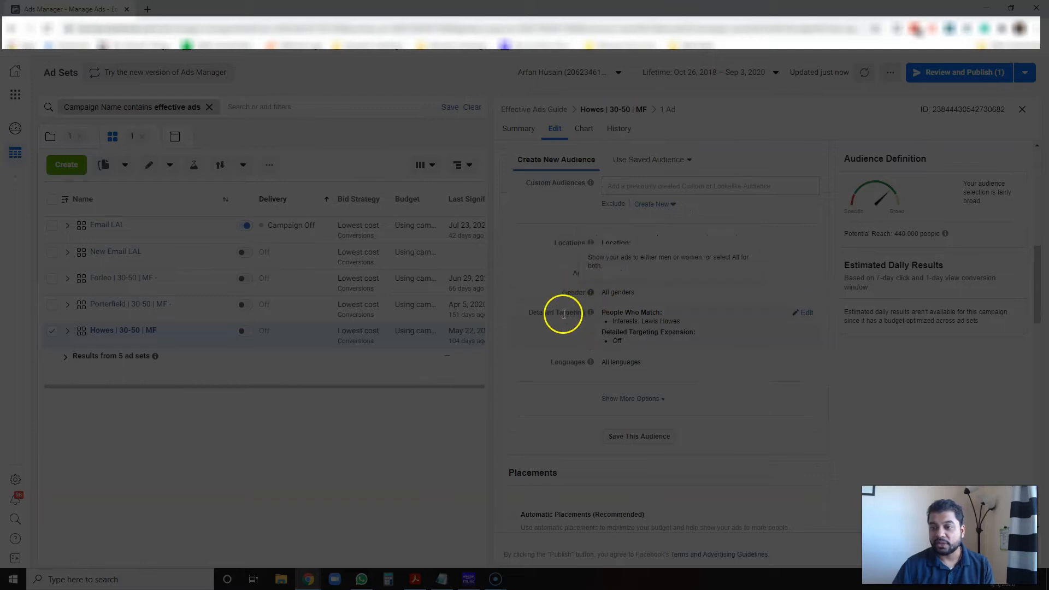
# - Open the Howes ad set's detailed targeting for editing and examine the Detailed Targeting Expansion option
pyautogui.click(808, 316)
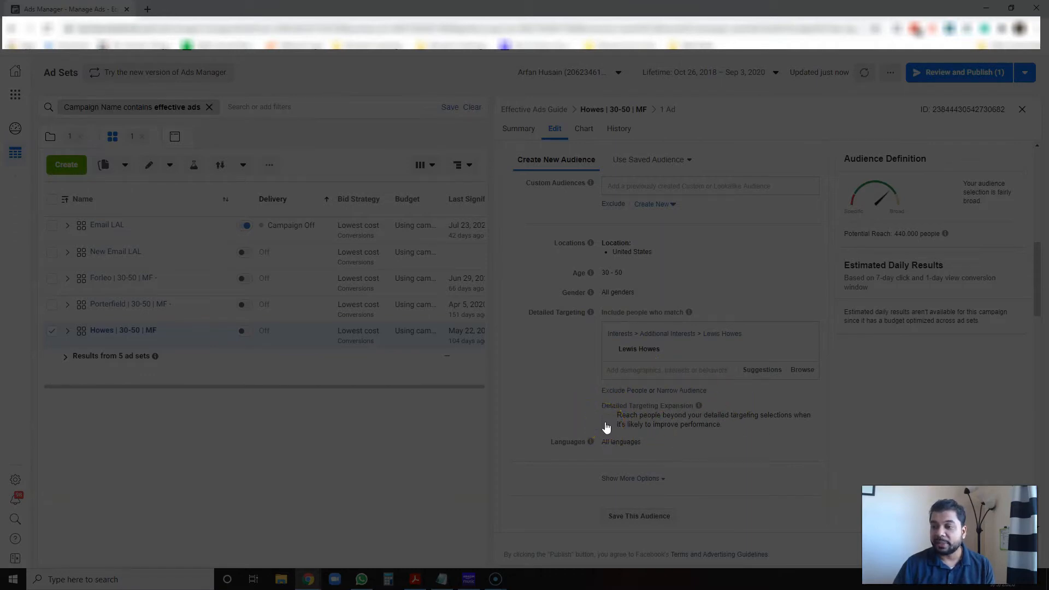
pyautogui.click(601, 394)
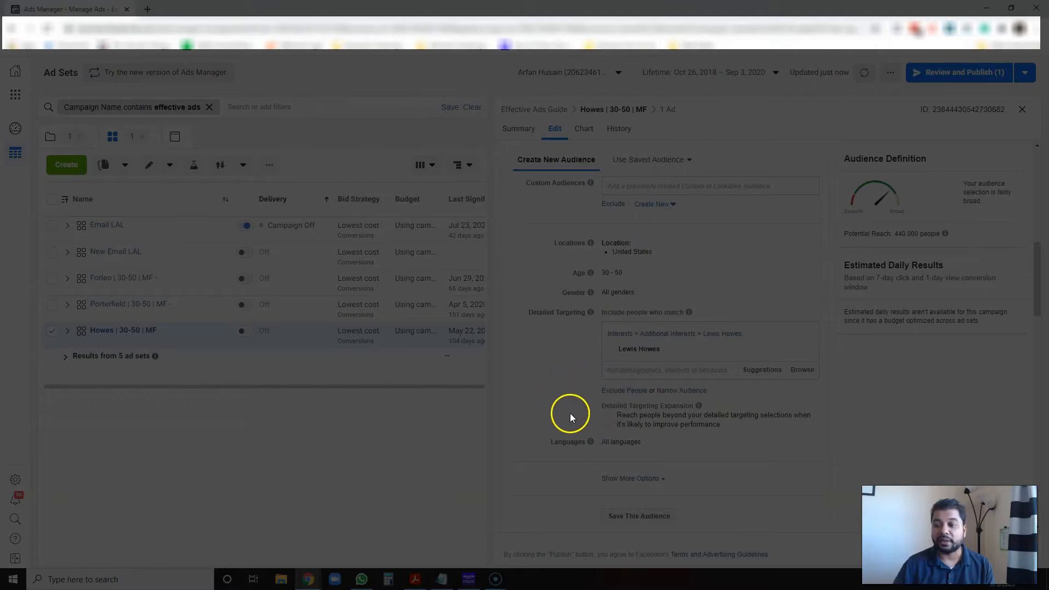
pyautogui.click(615, 421)
pyautogui.click(605, 418)
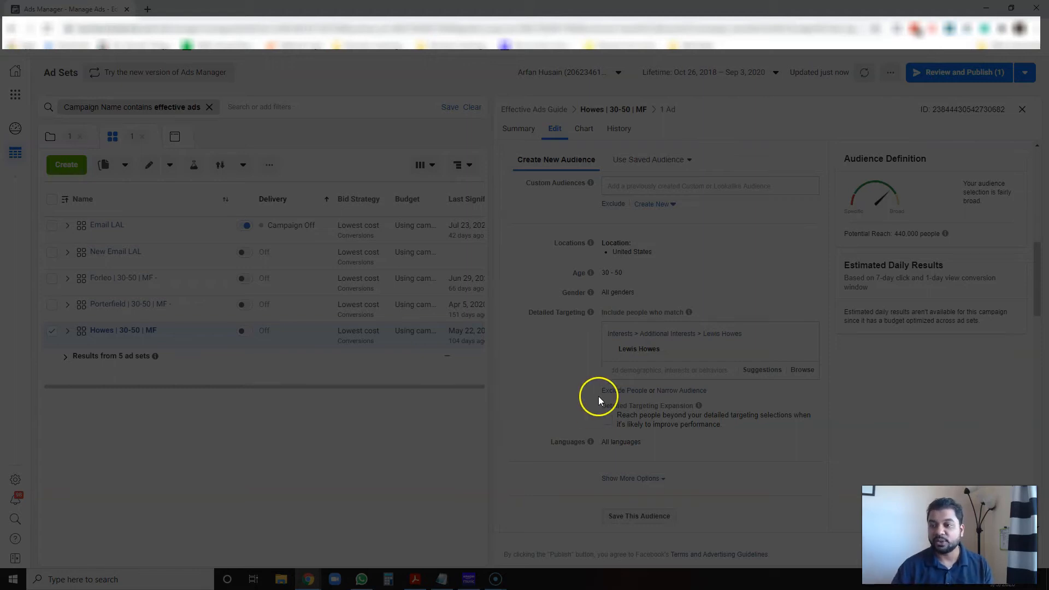
pyautogui.moveTo(642, 350)
# - Compare the audiences of the Porterfield and Forleo ad sets, dismissing Porterfield's expansion recommendation and opening Forleo's detailed targeting
pyautogui.click(156, 316)
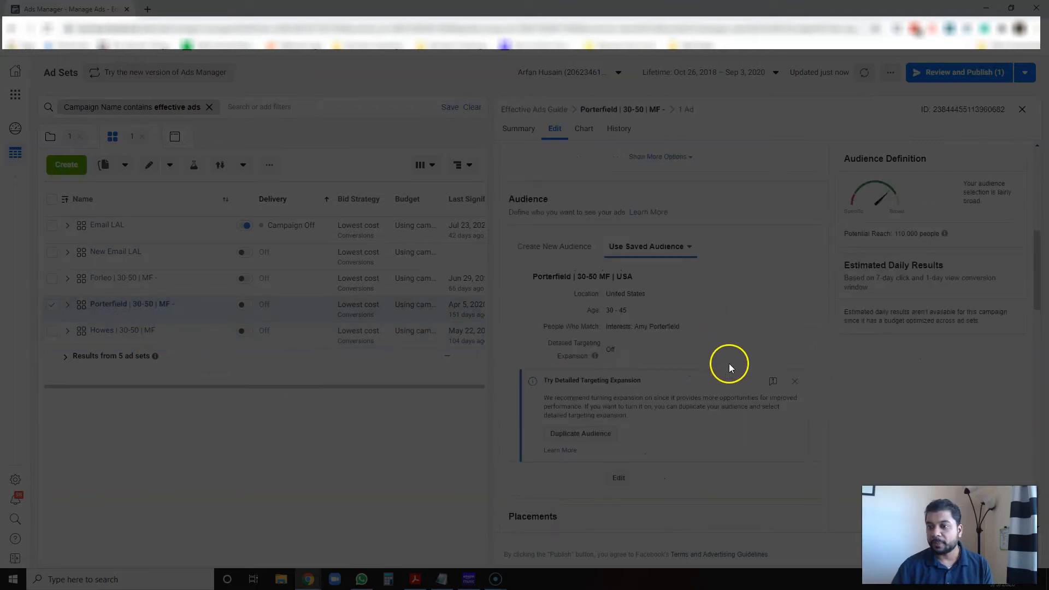
pyautogui.click(796, 381)
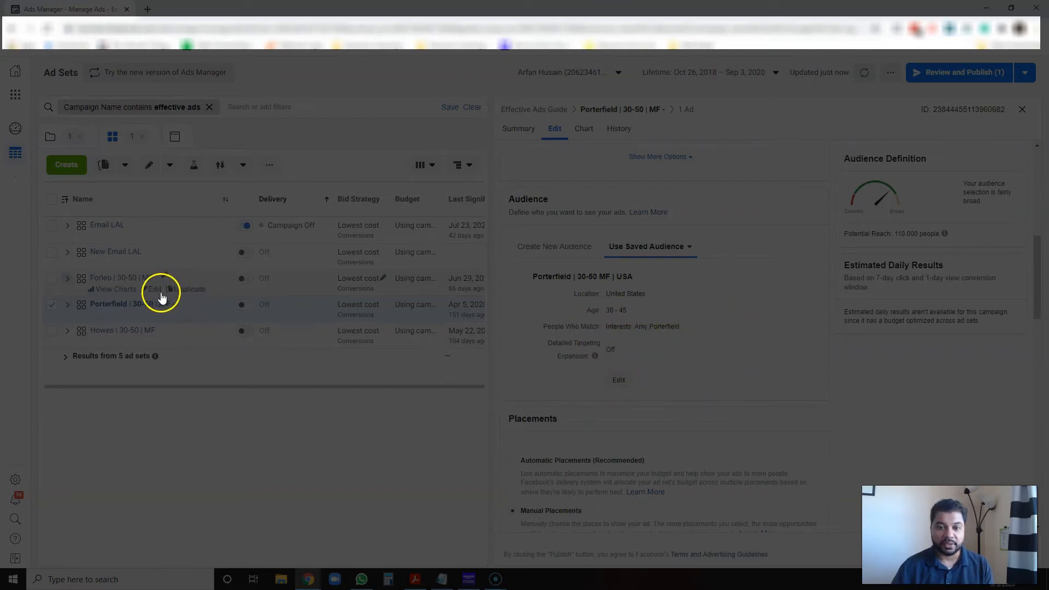
pyautogui.click(103, 284)
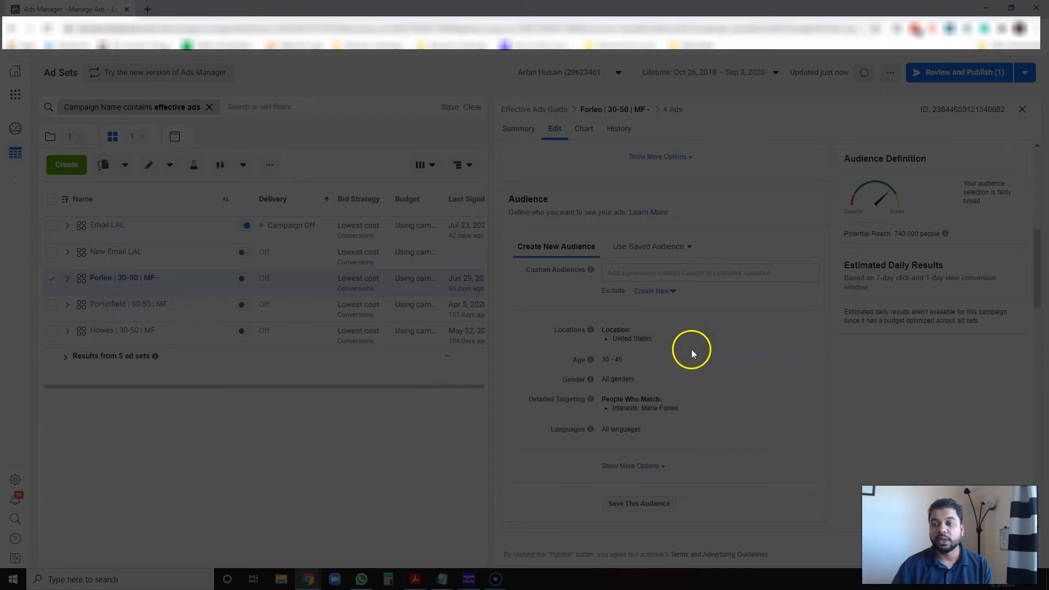
pyautogui.click(808, 400)
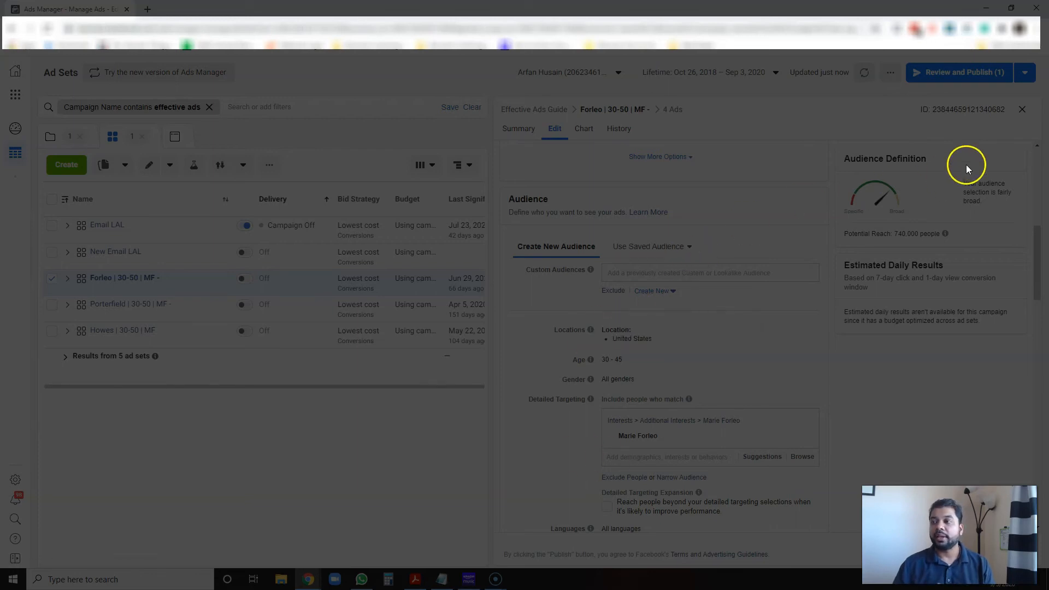
# - Close the ad set editor, return to the campaign list and collapse the Effective Ads Guide campaign
pyautogui.click(1024, 109)
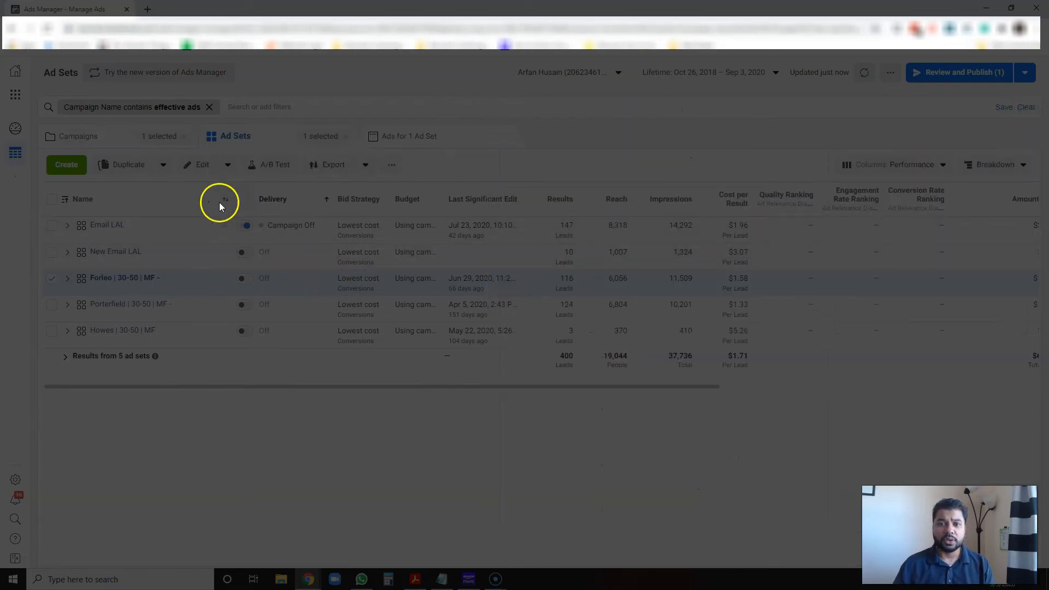
pyautogui.click(89, 142)
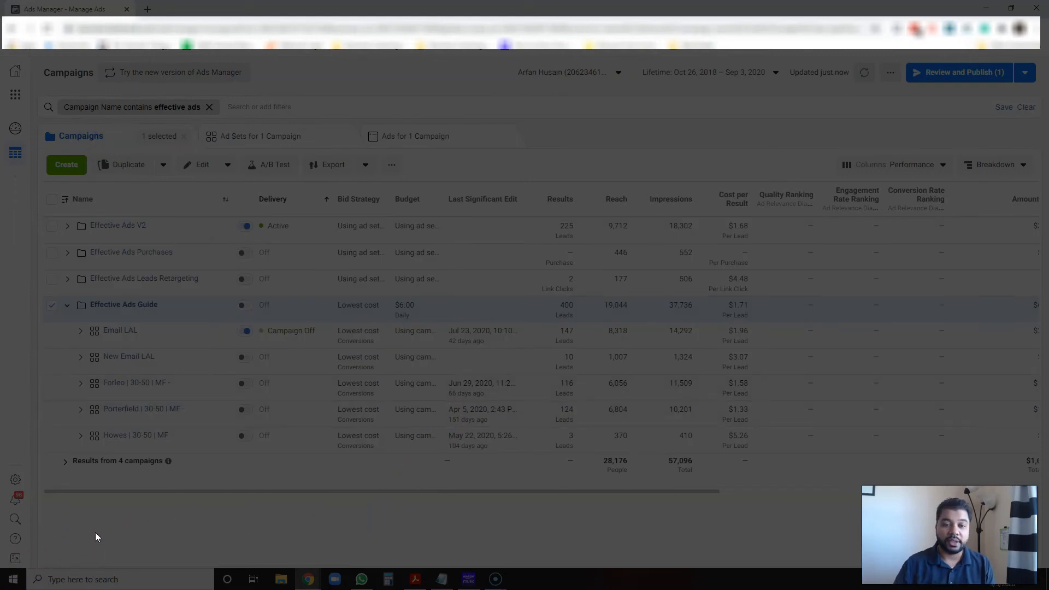
pyautogui.click(67, 306)
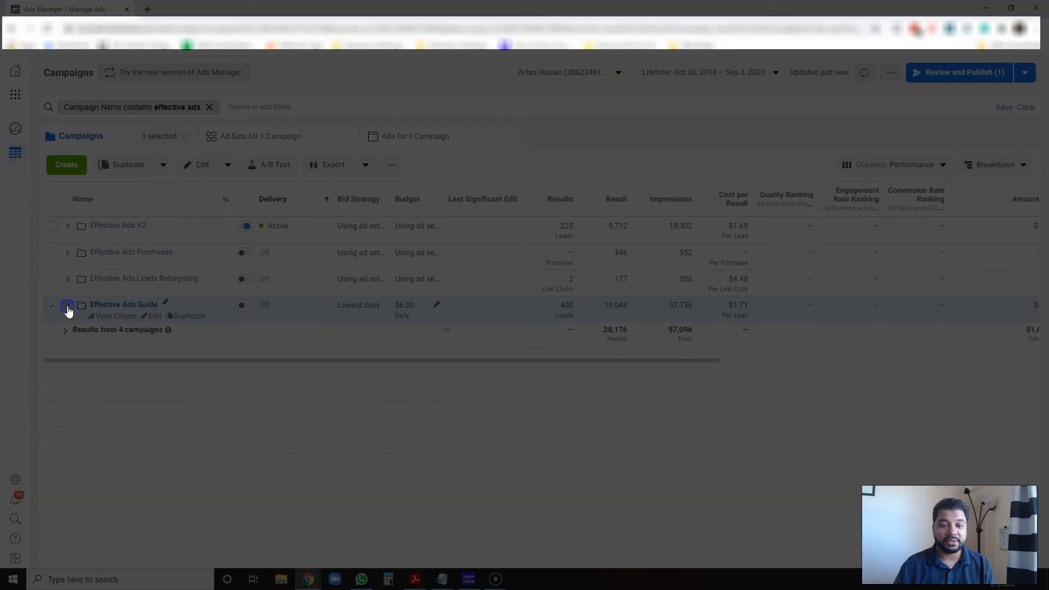